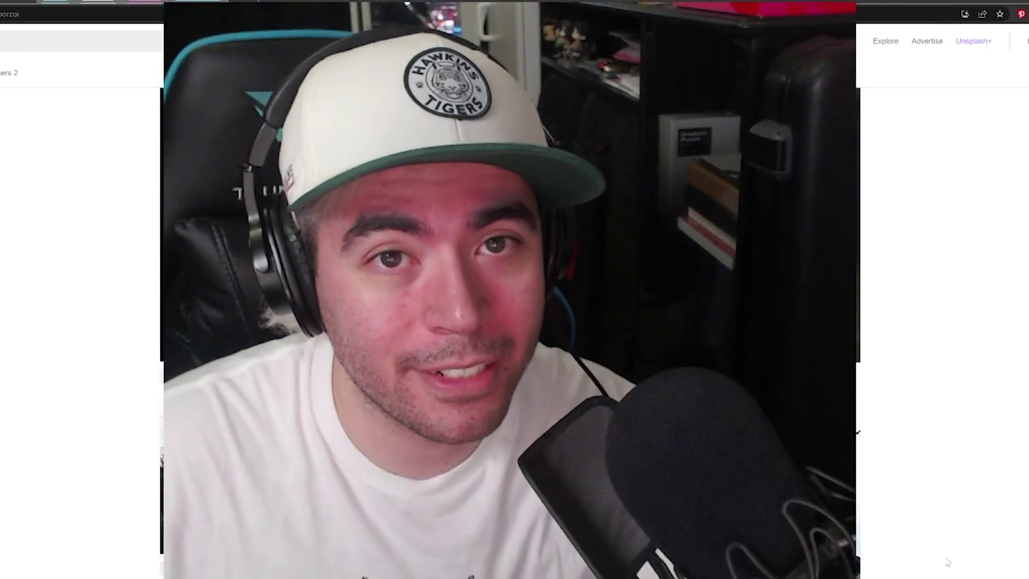
Step: Browse the borzoi photo results on Unsplash
scroll(822, 433, up, 3)
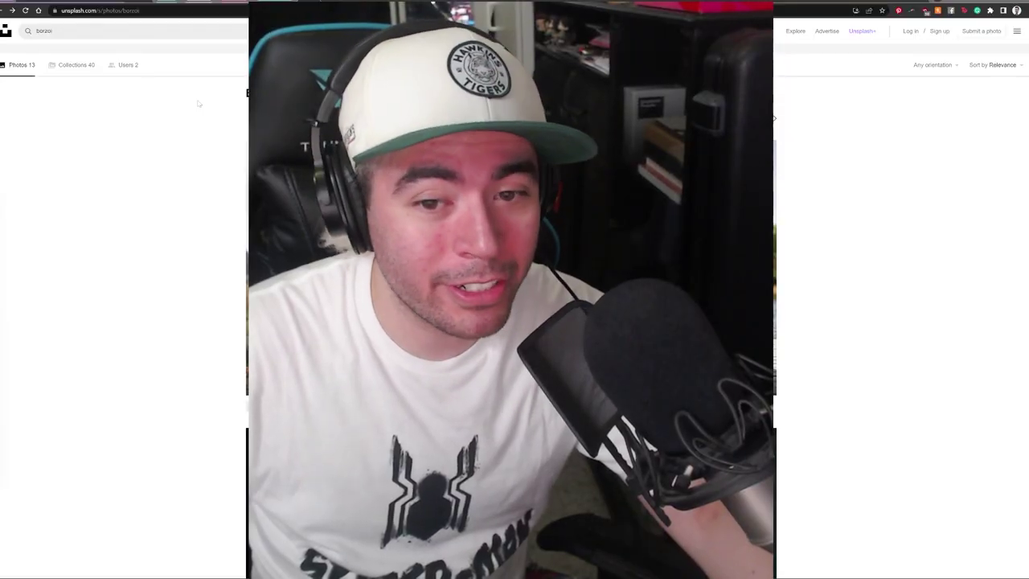
scroll(203, 102, down, 4)
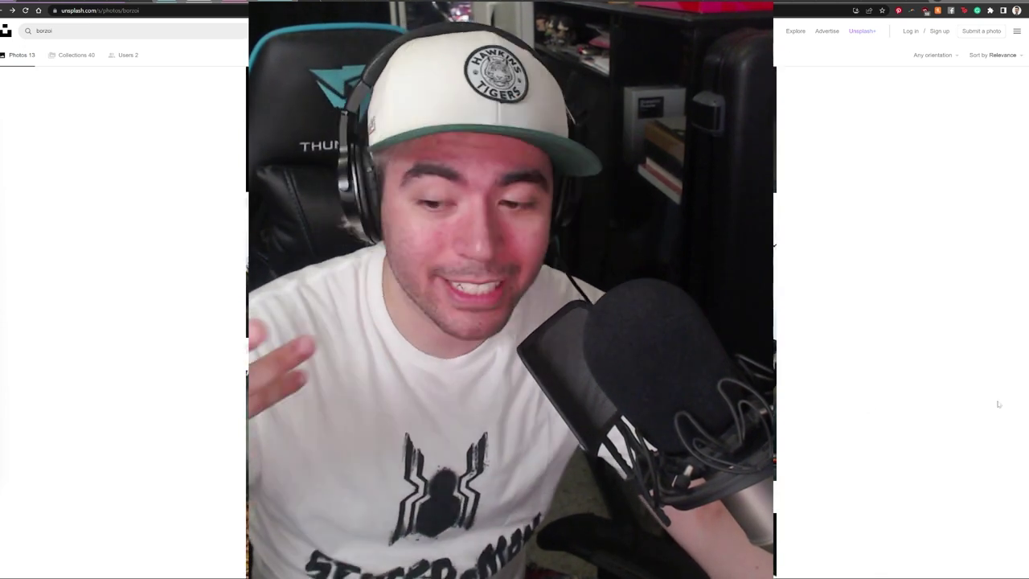
scroll(996, 402, up, 2)
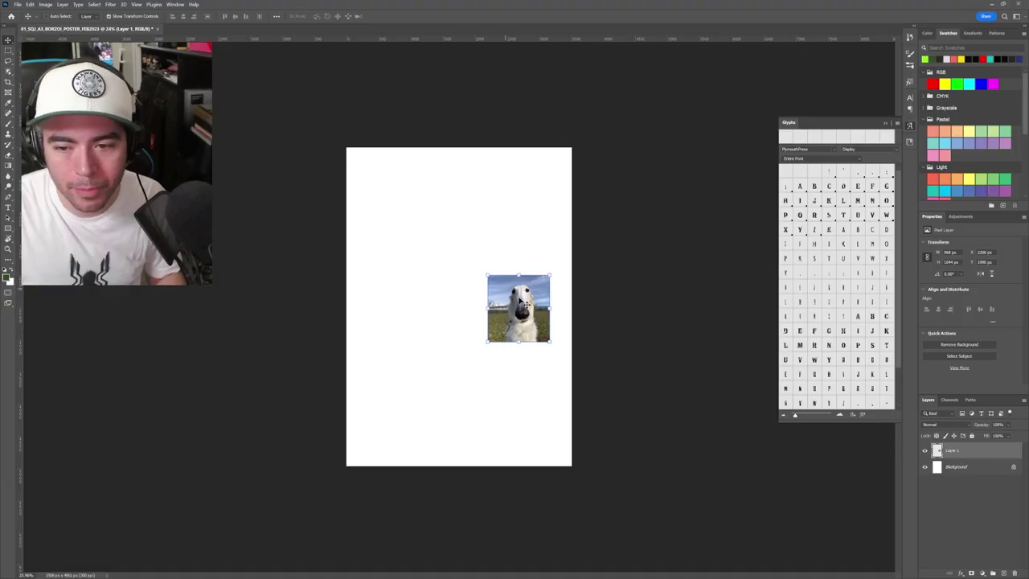
Step: Move the small white-dog photo slightly toward the poster's right edge and deselect its layer
mouse_move(522, 302)
mouse_down()
mouse_move(487, 299)
mouse_move(535, 306)
mouse_up()
scroll(464, 313, up, 4)
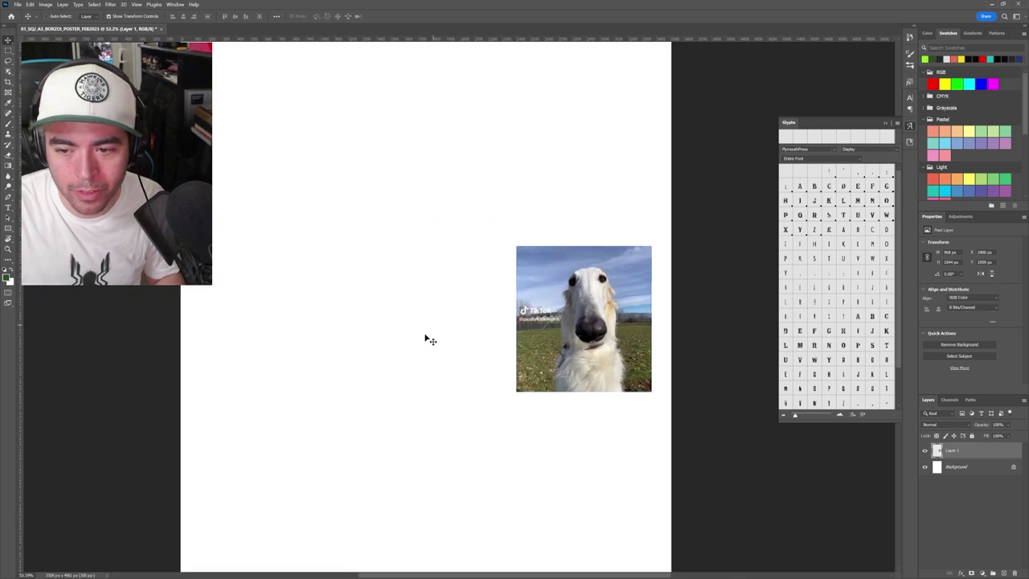
click(361, 368)
Step: Place the red borzoi photo on the poster and send its layer beneath the small white-dog photo
key(ctrl+0)
scroll(370, 365, up, 3)
mouse_move(198, 571)
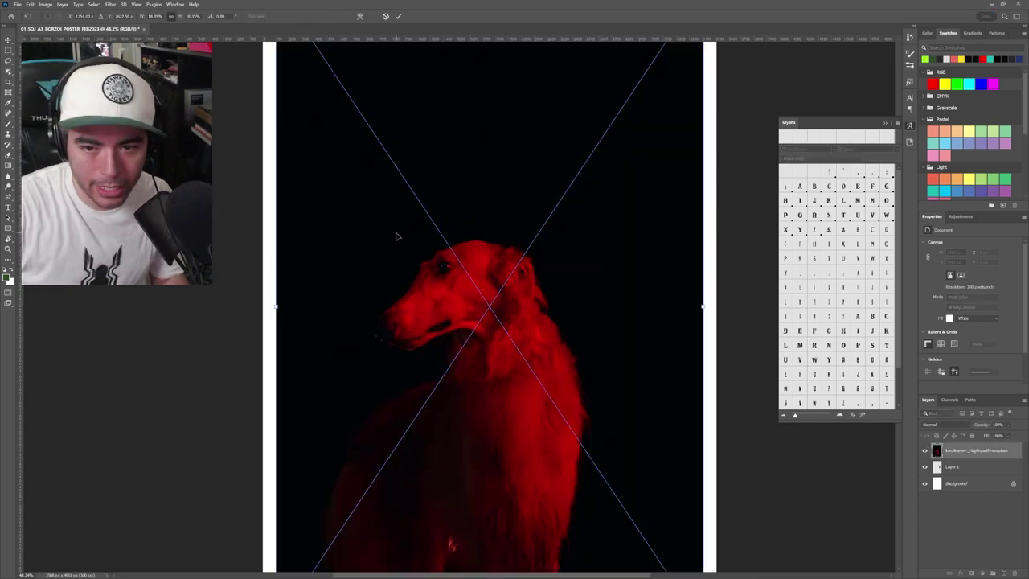
key(Return)
scroll(399, 317, down, 4)
key(ctrl+[)
Step: Align the red borzoi photo with the canvas's left edge and enlarge it to cover the whole poster
drag(416, 283, 406, 272)
key(ctrl+t)
scroll(415, 316, up, 2)
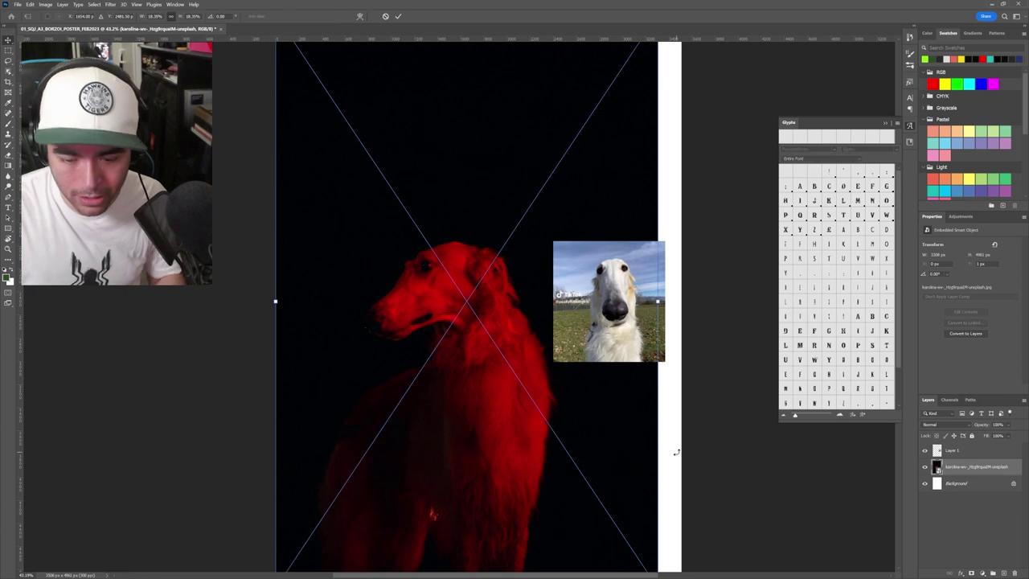
key(Return)
scroll(486, 280, down, 2)
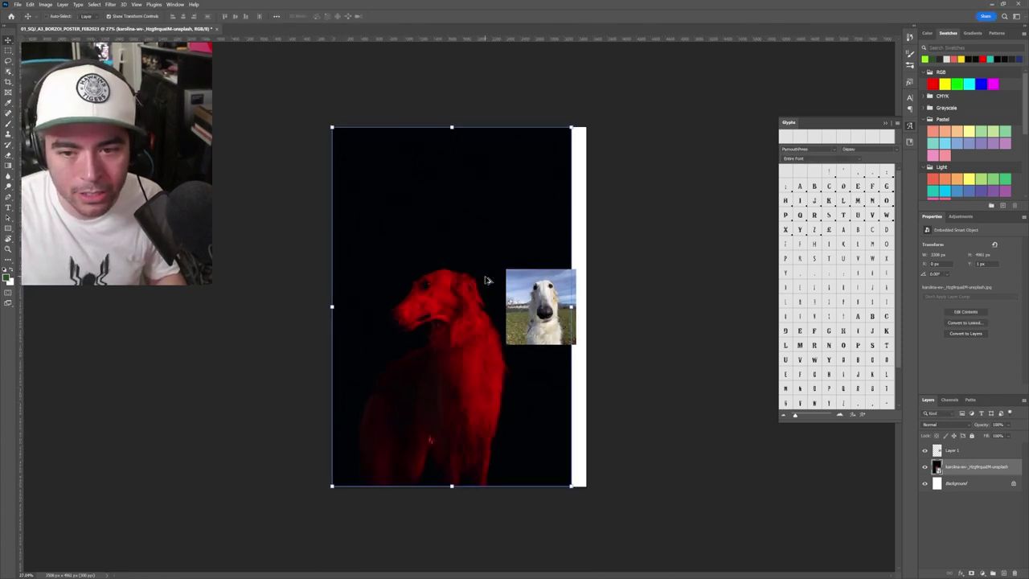
drag(573, 307, 590, 311)
drag(480, 422, 482, 411)
key(Escape)
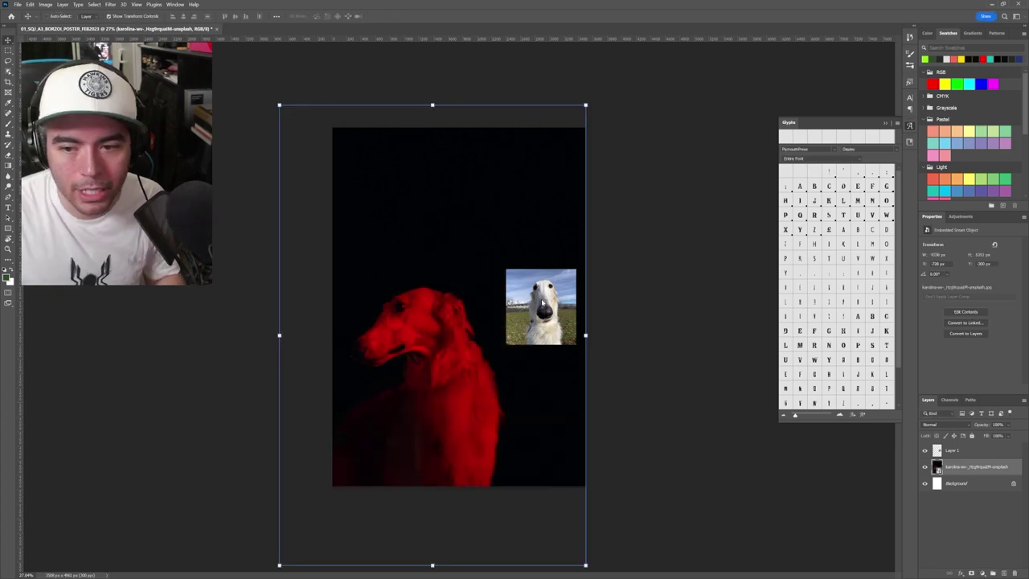
Step: Enlarge the white-dog photo to about 215% and remove its background with a layer mask
ctrl+click(552, 284)
drag(553, 284, 522, 421)
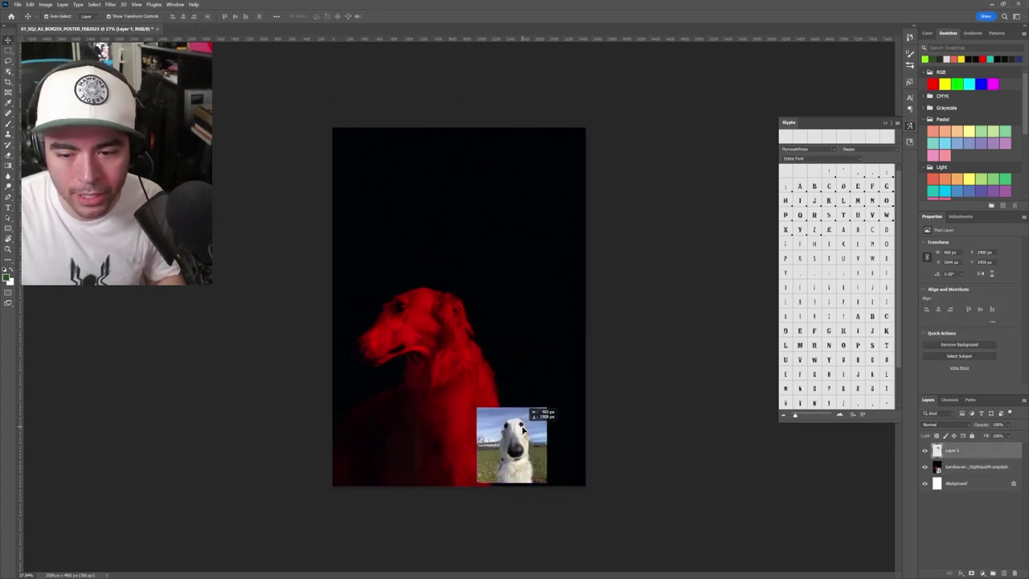
drag(537, 427, 496, 339)
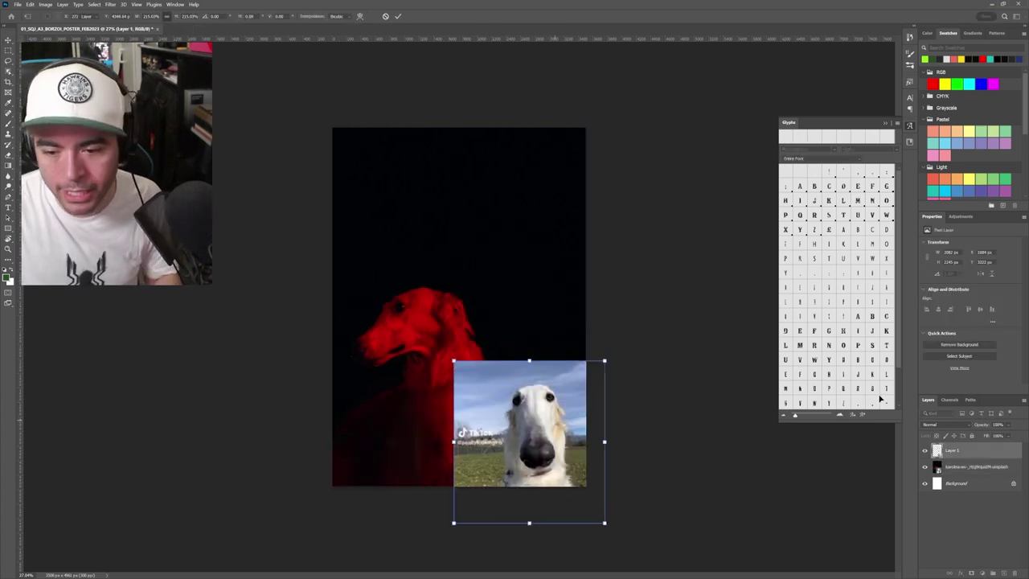
key(Return)
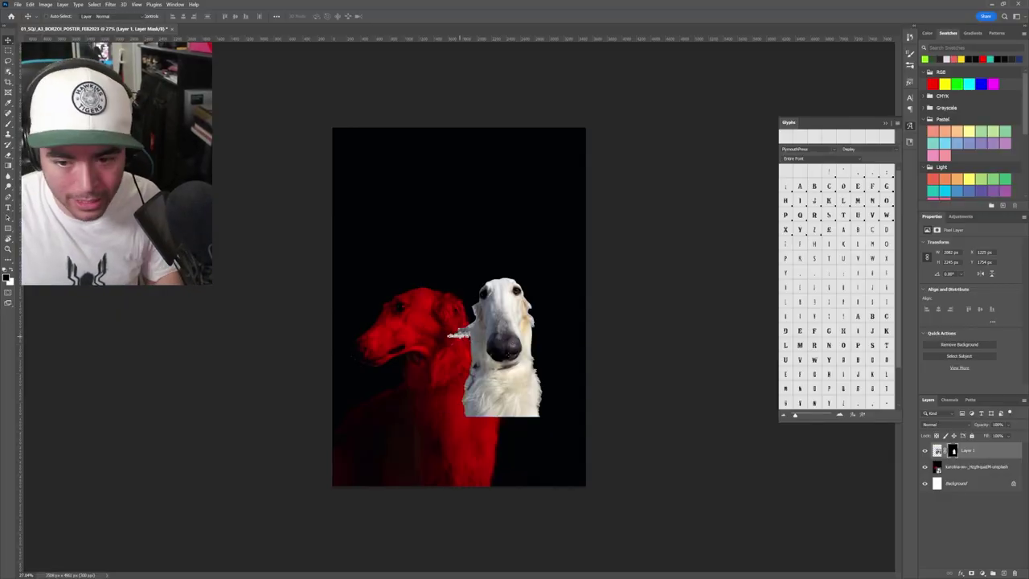
Step: Clean the leftover watermark from the white dog's cut-out and place the dog in the poster's lower-right corner
scroll(477, 338, up, 5)
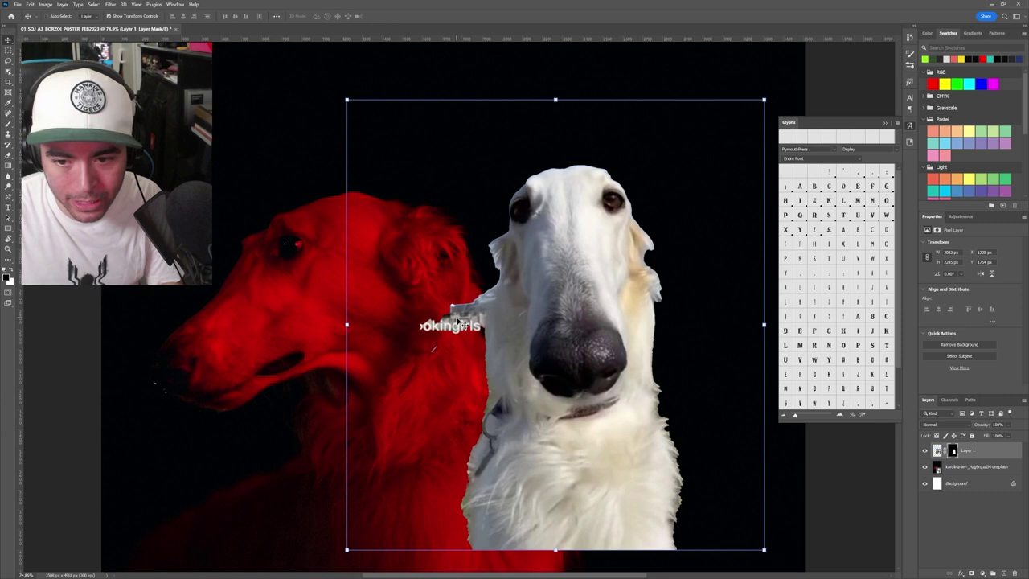
scroll(463, 329, down, 5)
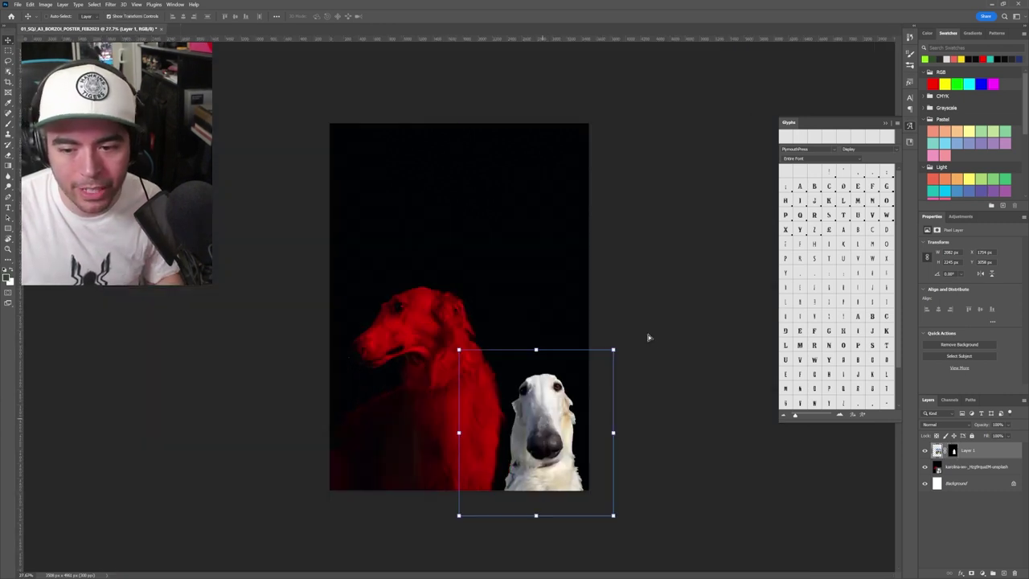
click(660, 295)
scroll(647, 287, down, 2)
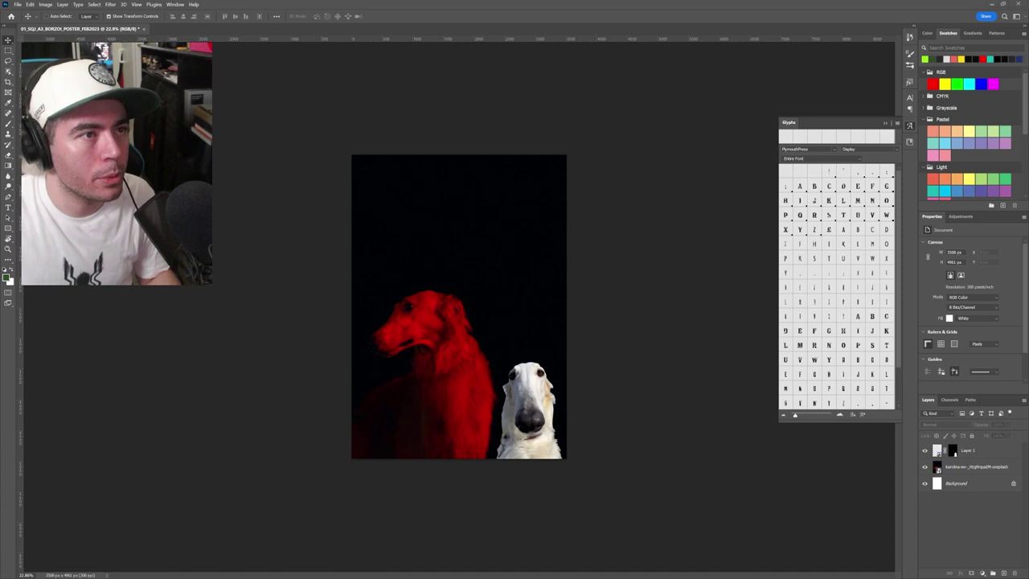
Step: Place the photo of the standing borzoi in water, mask out its background, and position the dog in the poster's upper area
drag(455, 221, 491, 195)
drag(496, 279, 514, 127)
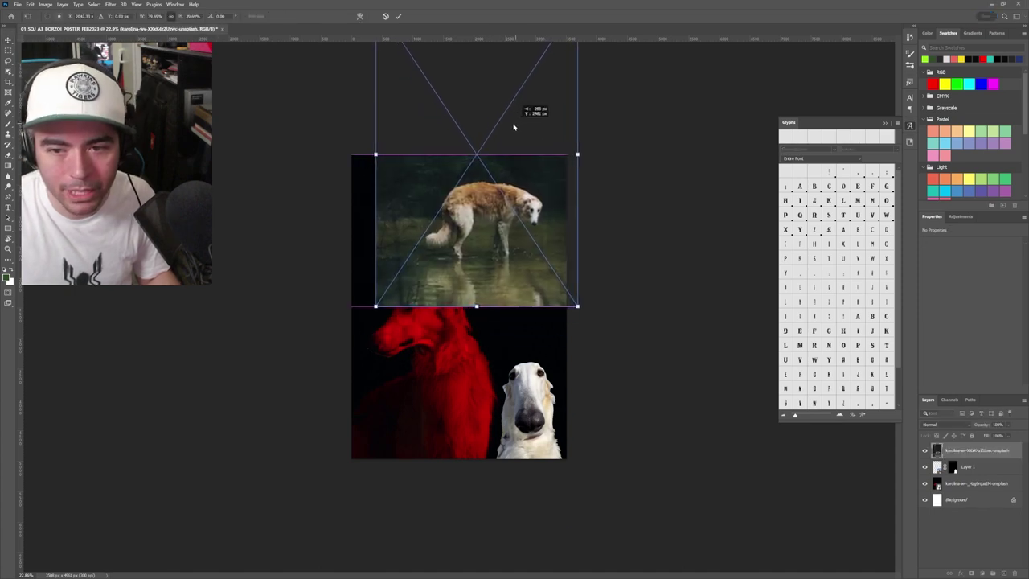
drag(497, 170, 486, 324)
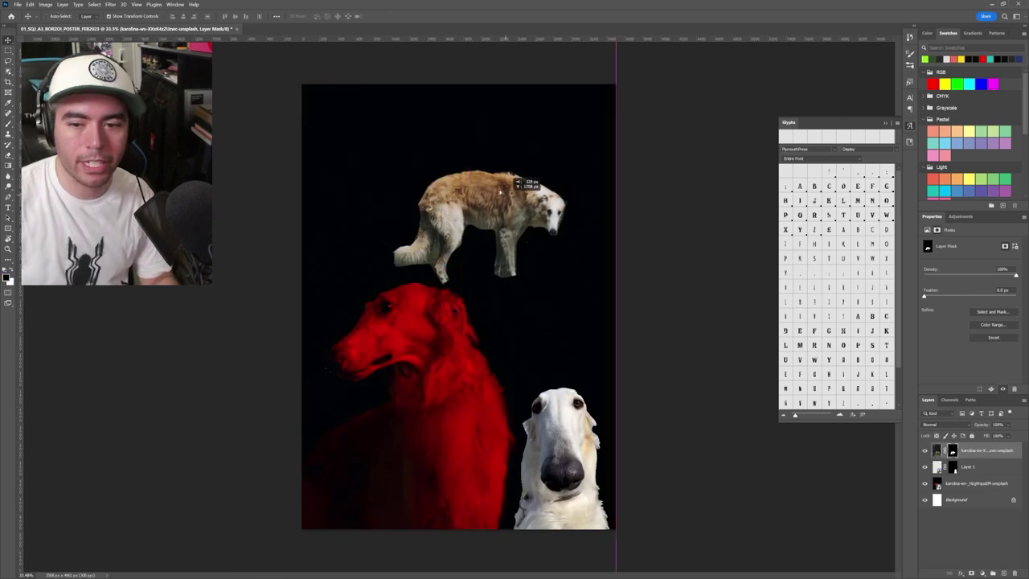
drag(509, 198, 514, 152)
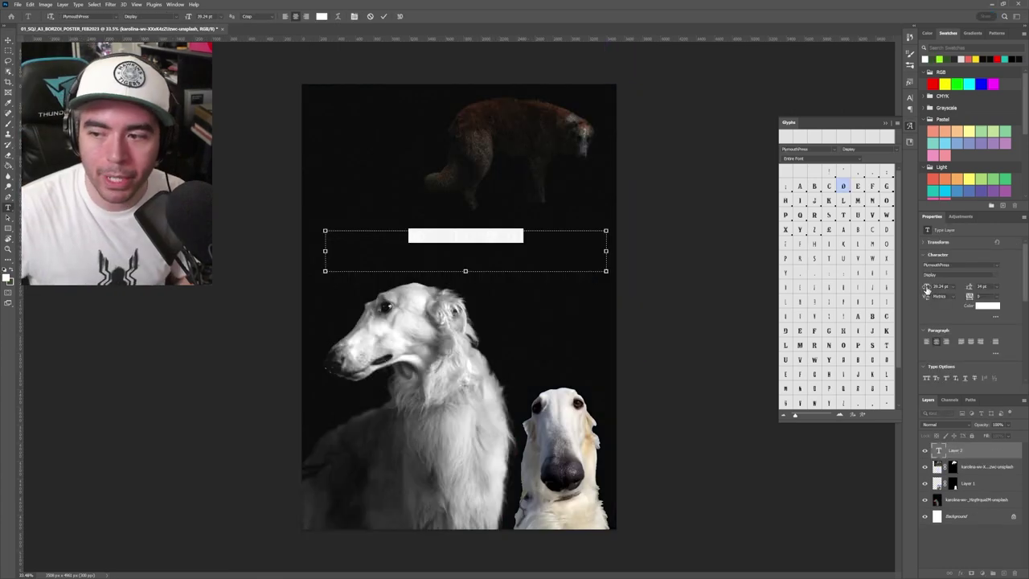
Step: Format the "DIDN'T I TEXT FOR YOU?" text in Bolden-Regular at 91 pt with a lime green colour
drag(927, 288, 947, 292)
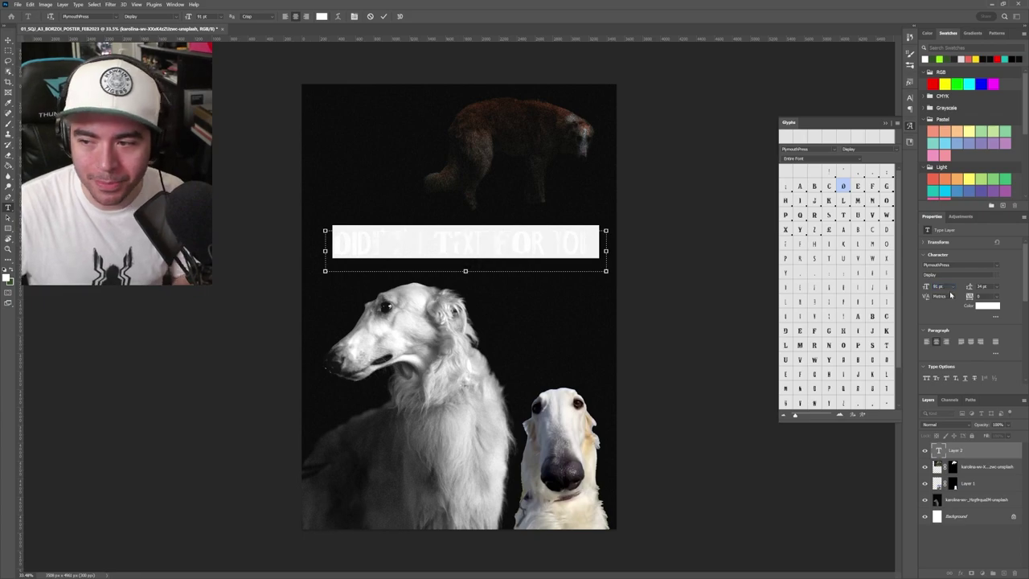
scroll(956, 468, down, 3)
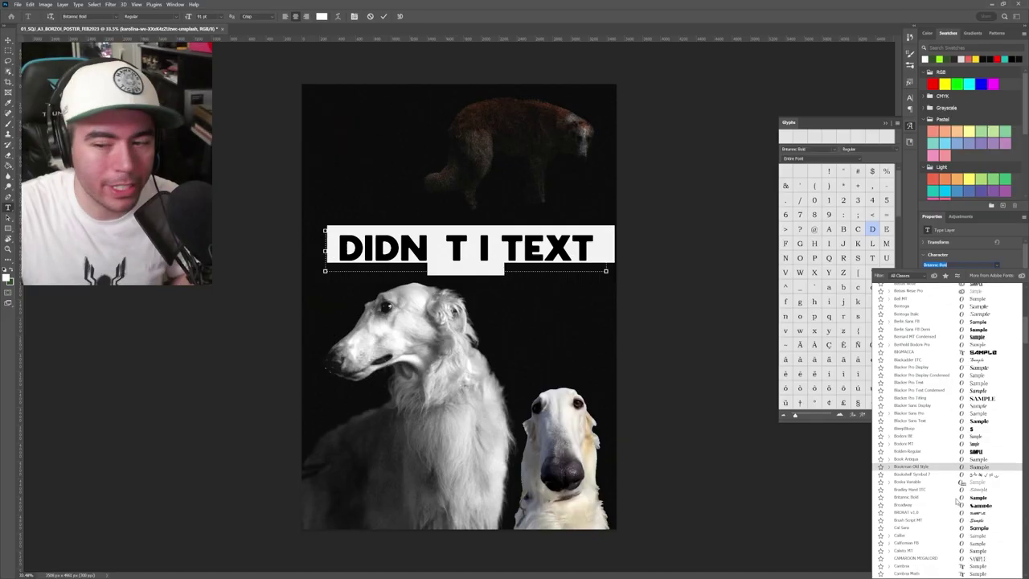
click(962, 452)
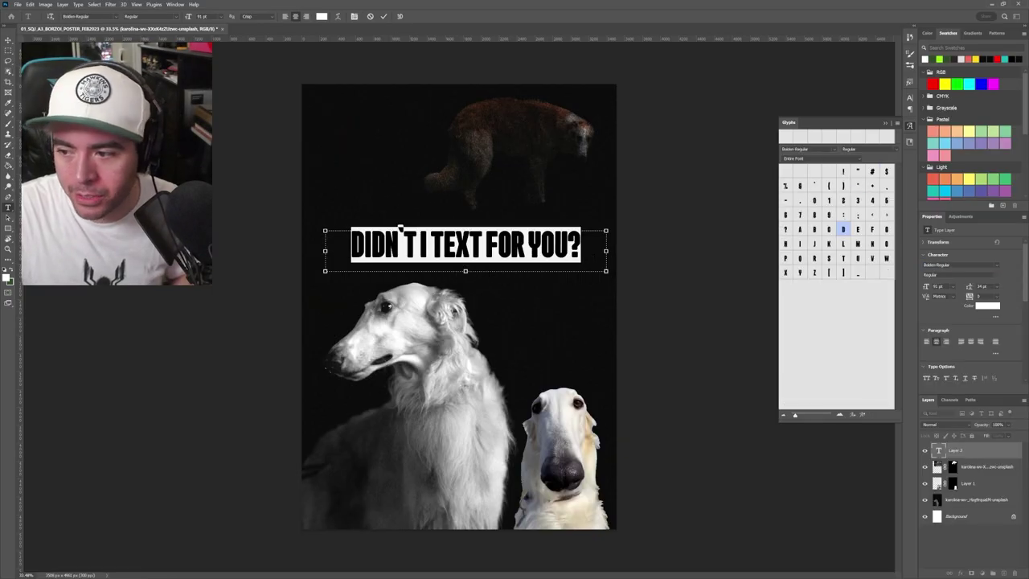
click(531, 250)
click(9, 51)
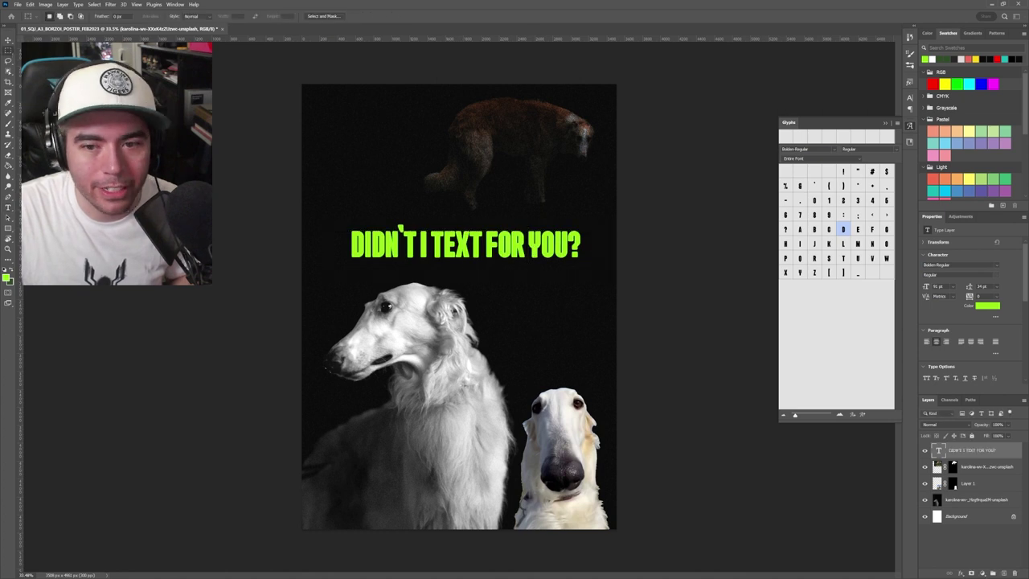
Step: Scale the green headline text up to about 122%, keeping it above the large borzoi's head
key(ctrl+t)
drag(519, 242, 512, 255)
drag(599, 285, 643, 294)
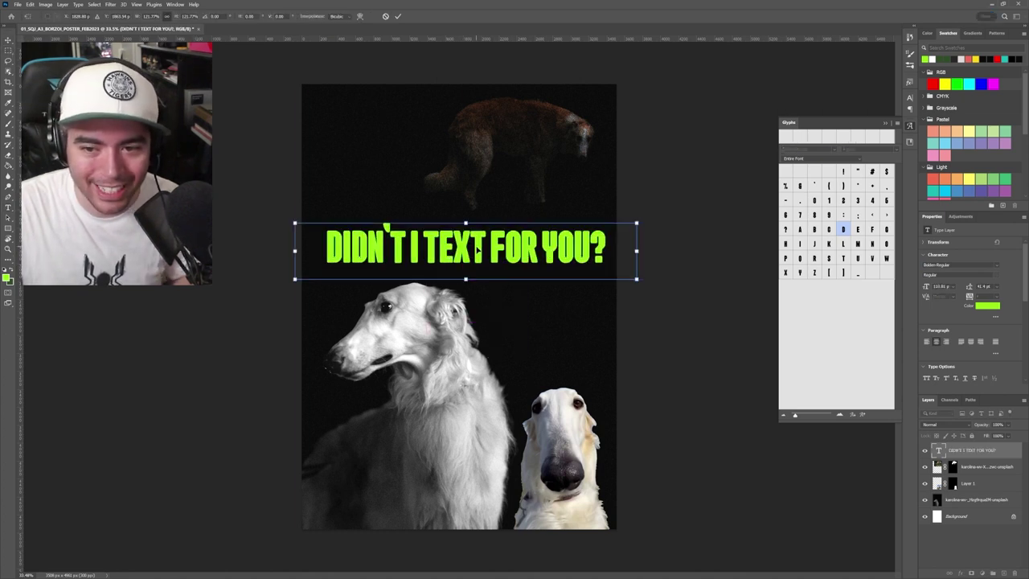
key(Return)
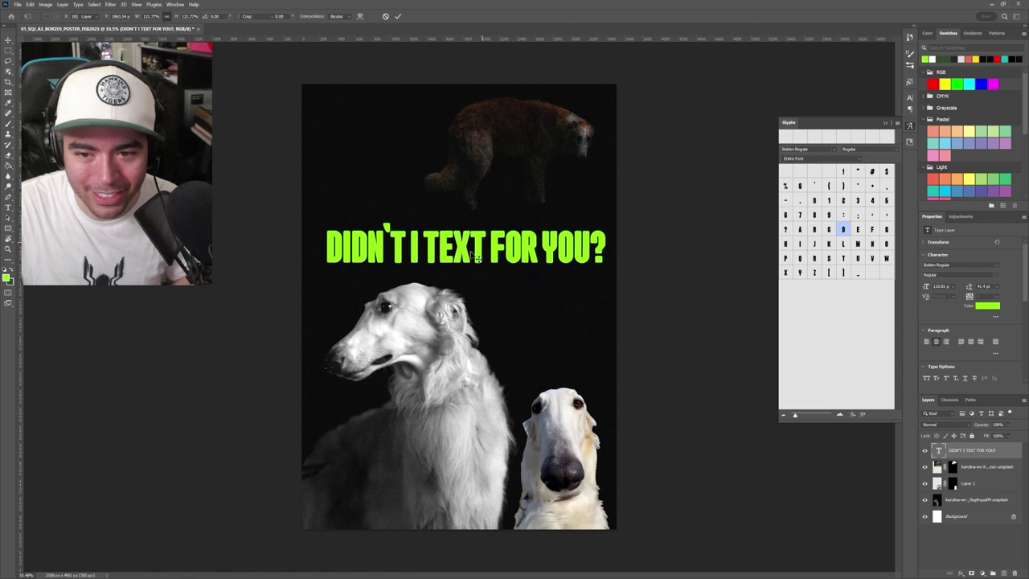
Step: Replace the word TEXT in the headline with "DO IT"
click(479, 251)
double_click(481, 245)
text(DO IT)
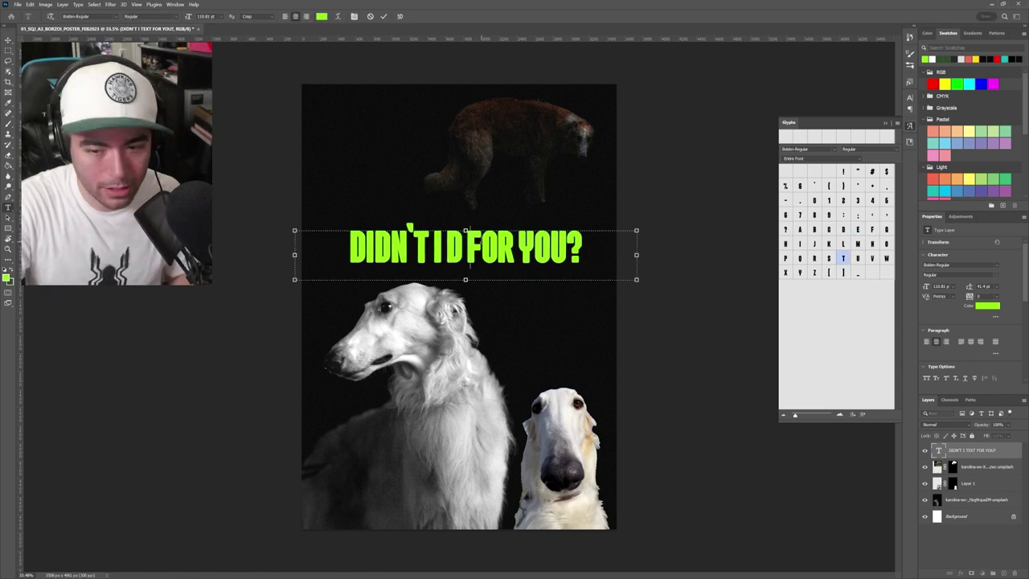
Step: Duplicate the headline just below the original and change the copy's text to "BORZOI"
drag(505, 129, 505, 206)
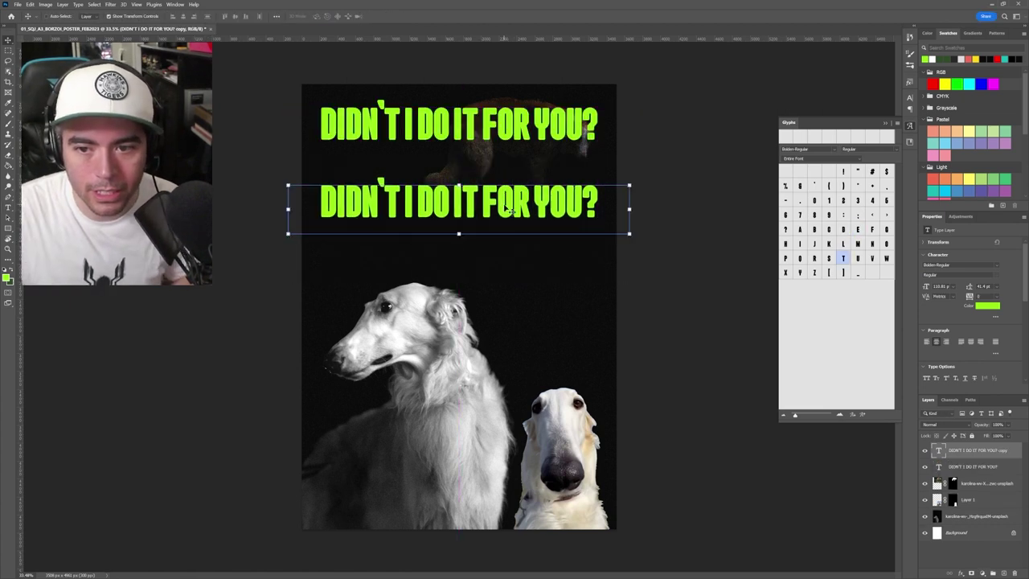
double_click(507, 207)
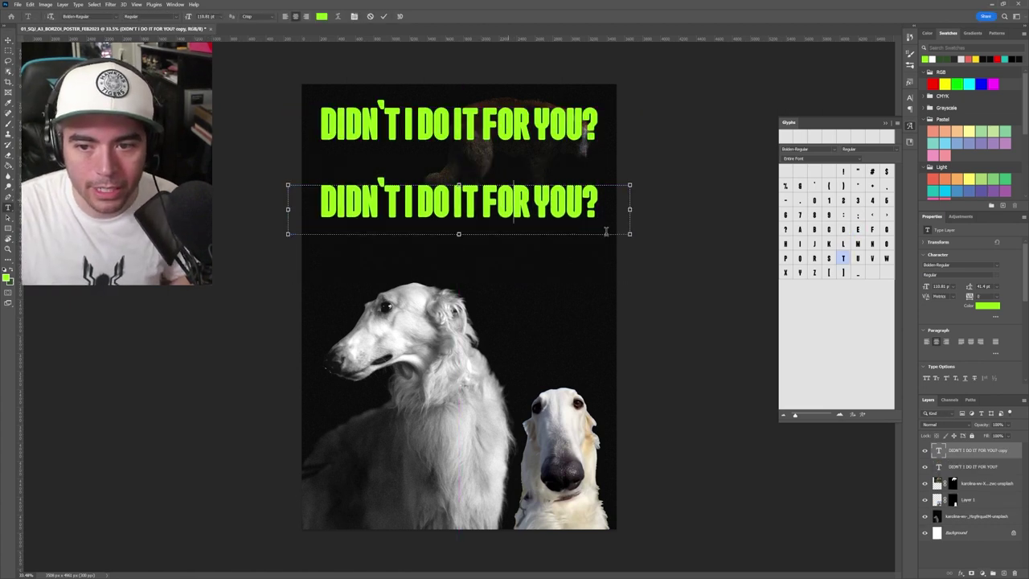
text(BORZOI)
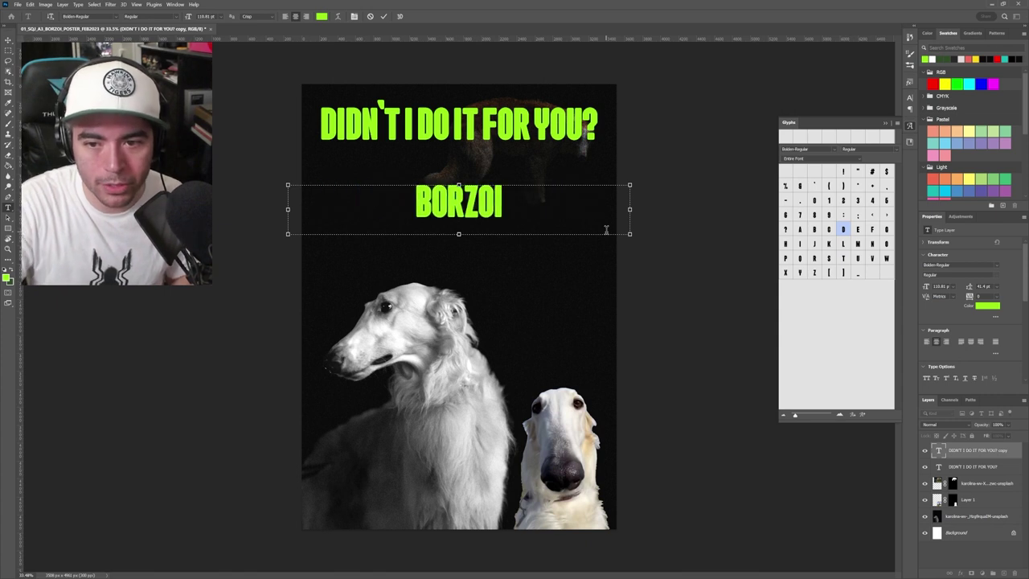
Step: Set the font of the BORZOI text to BROKAT v1.0
key(ctrl+a)
click(996, 264)
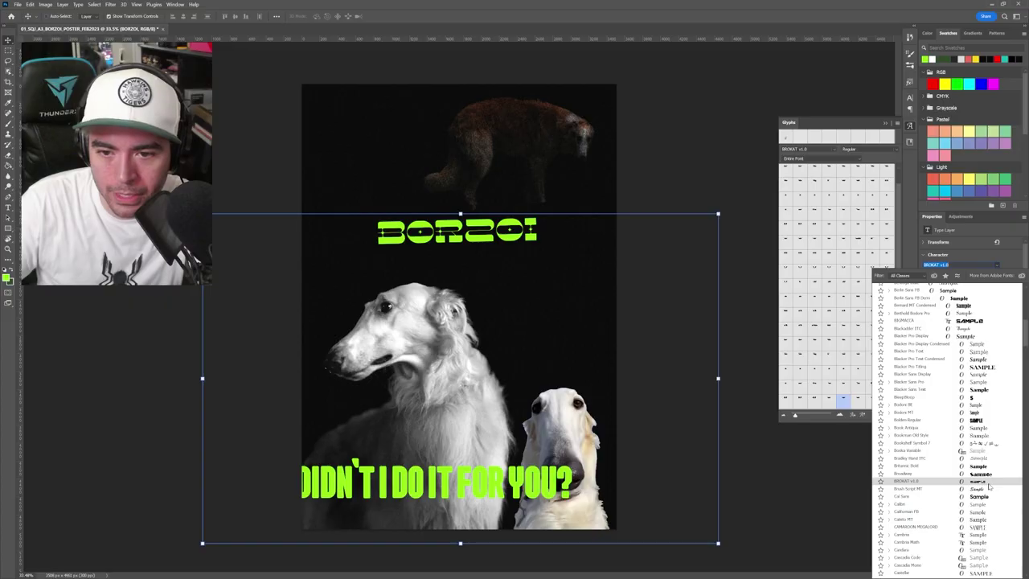
click(991, 481)
Step: Move the BORZOI title to the top of the poster and enlarge it to nearly the poster's full width
key(ctrl+t)
drag(457, 227, 477, 101)
drag(396, 201, 334, 299)
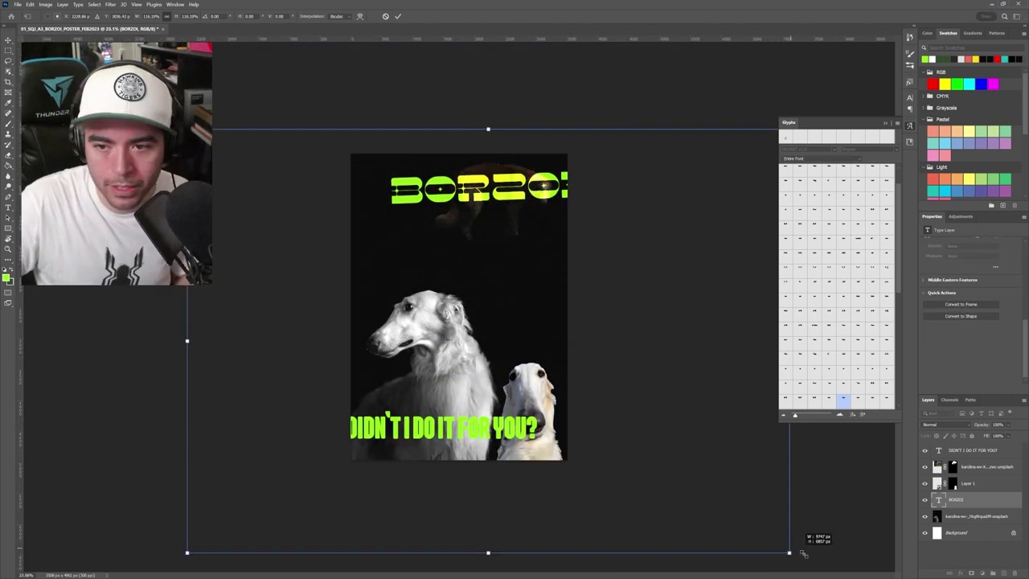
drag(802, 554, 818, 569)
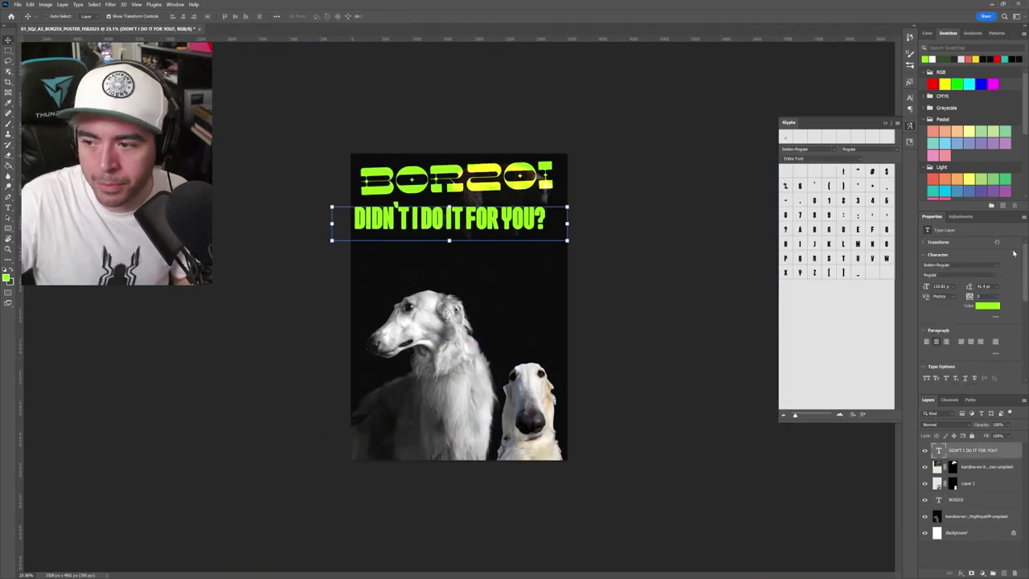
Step: Set the "DIDN'T I DO IT FOR YOU?" line to Human Sans at 49 pt and place it beneath the BORZOI title
click(997, 265)
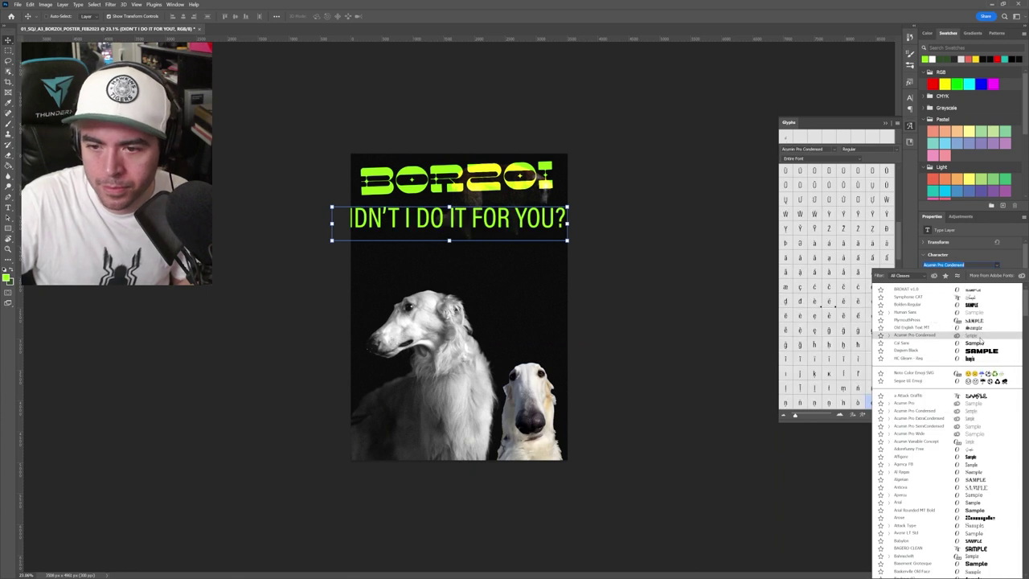
click(917, 312)
drag(487, 213, 532, 200)
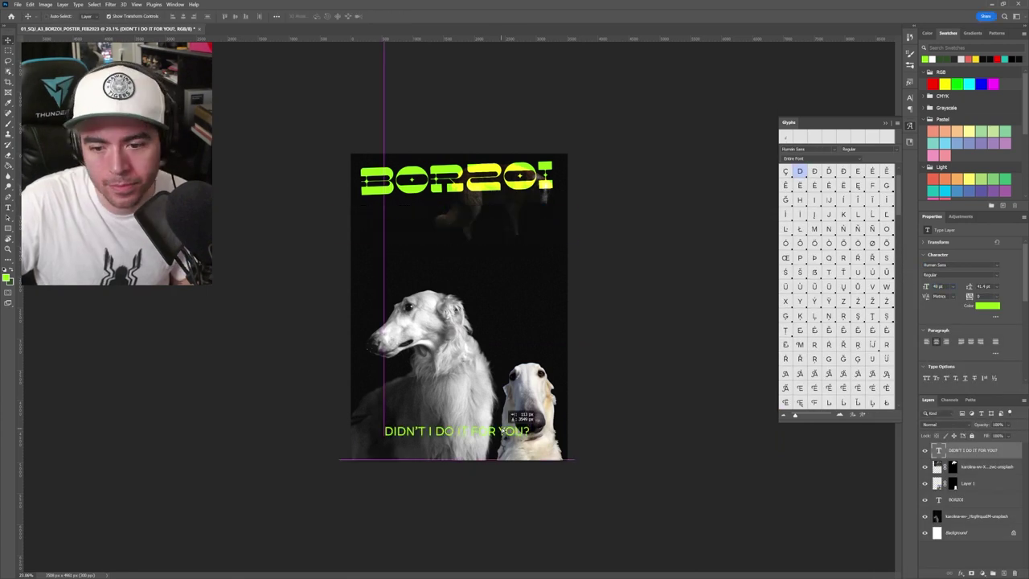
scroll(530, 142, up, 5)
Step: Break the tagline into two lines before "FOR YOU?" and move it lower on the poster
click(524, 142)
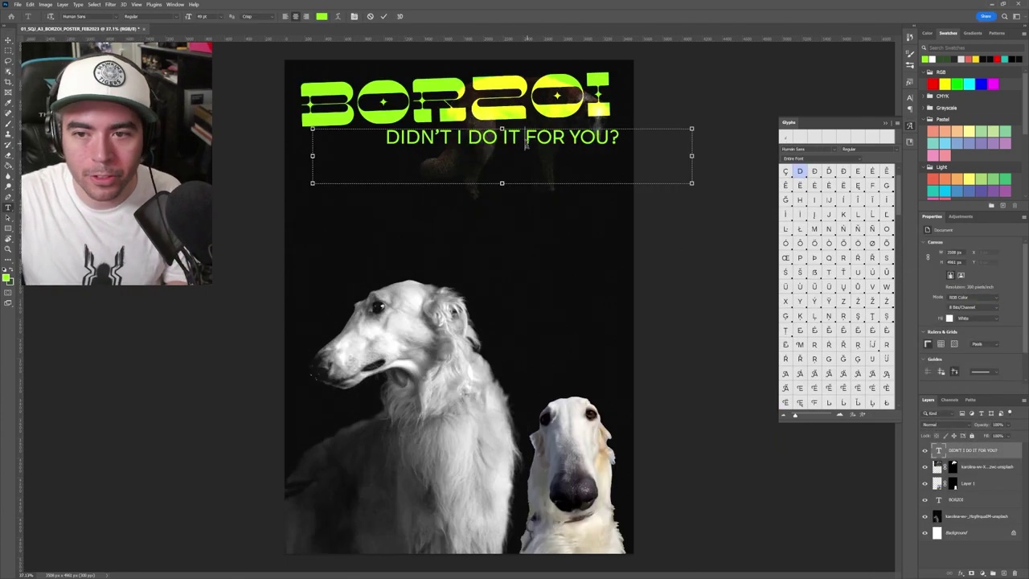
key(Return)
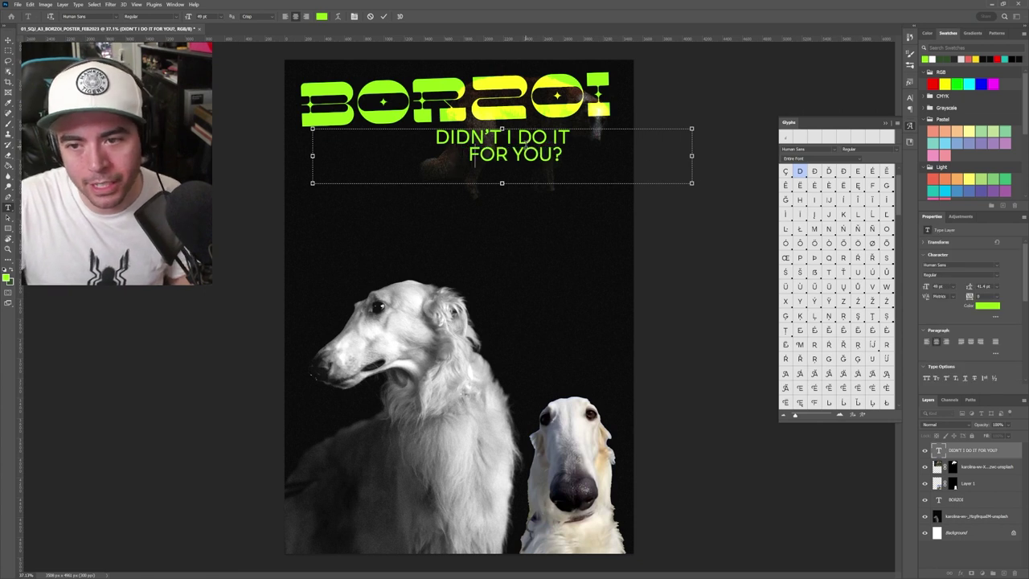
key(ctrl+Return)
drag(539, 140, 529, 254)
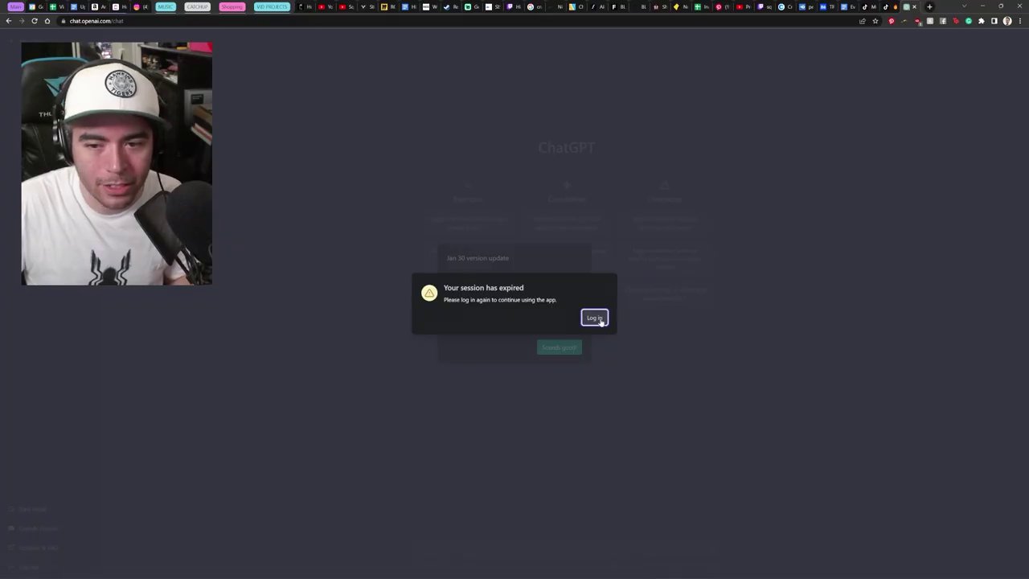
Step: Log back in to ChatGPT and send the prompt "can you write me a short paragraph about borzoi dogs"
click(595, 318)
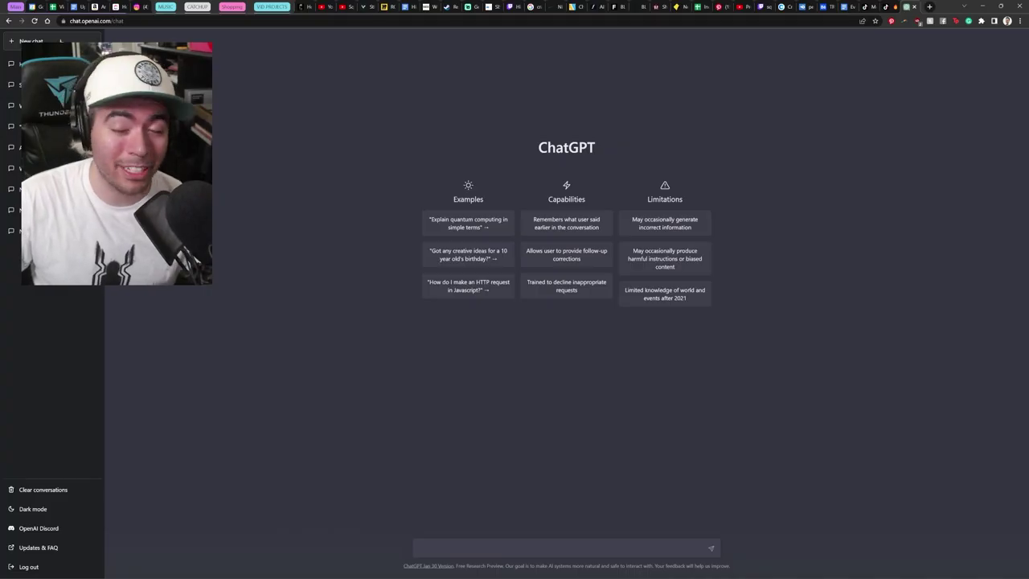
text(can yo)
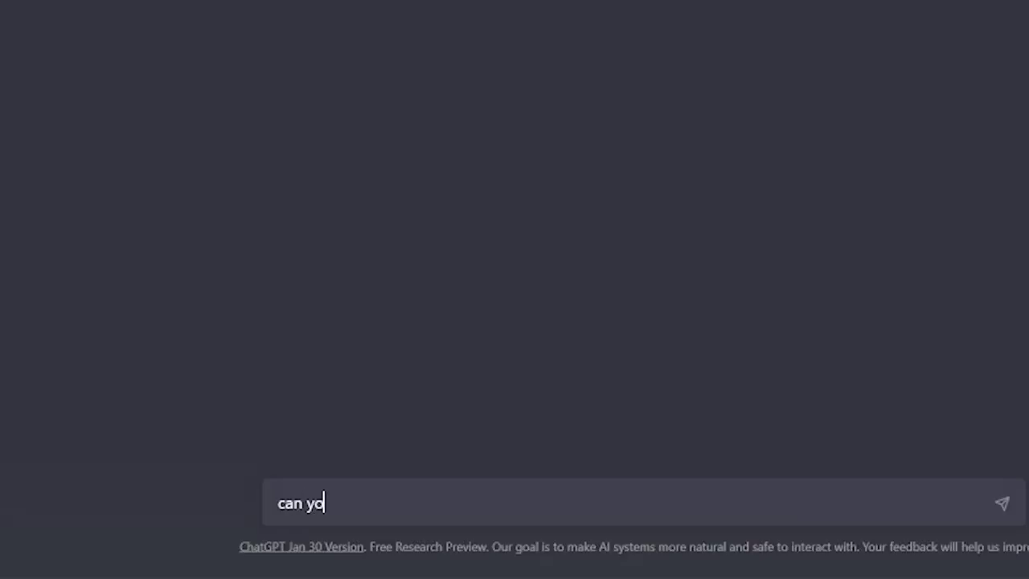
text(u write me a)
text( short p)
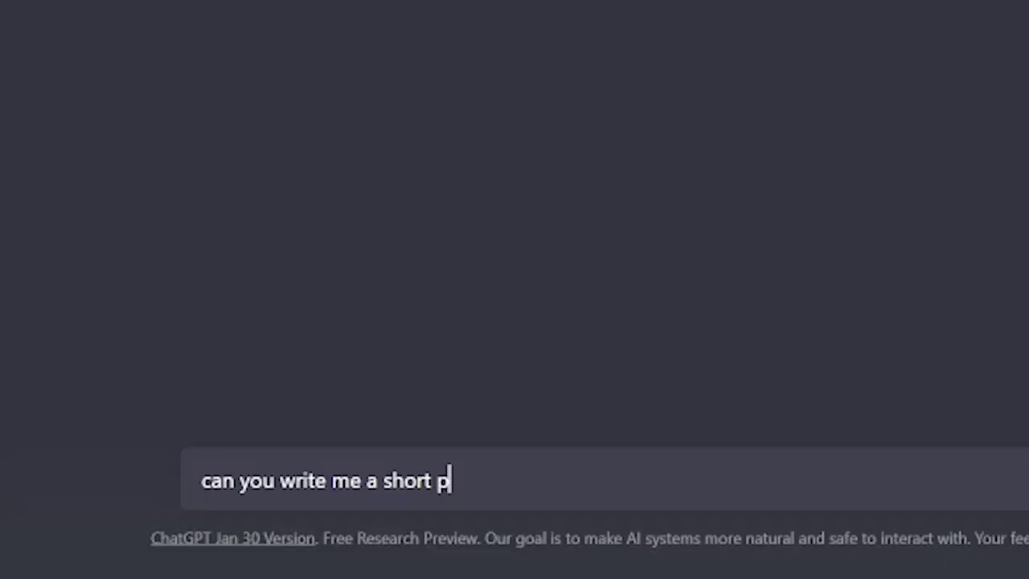
text(aragraph about borzoi dogs)
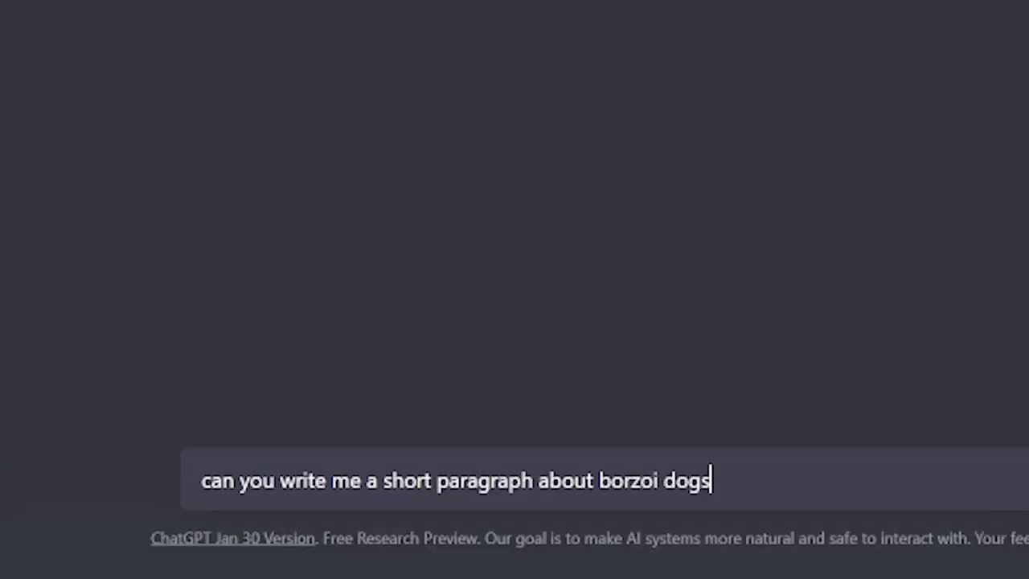
key(Return)
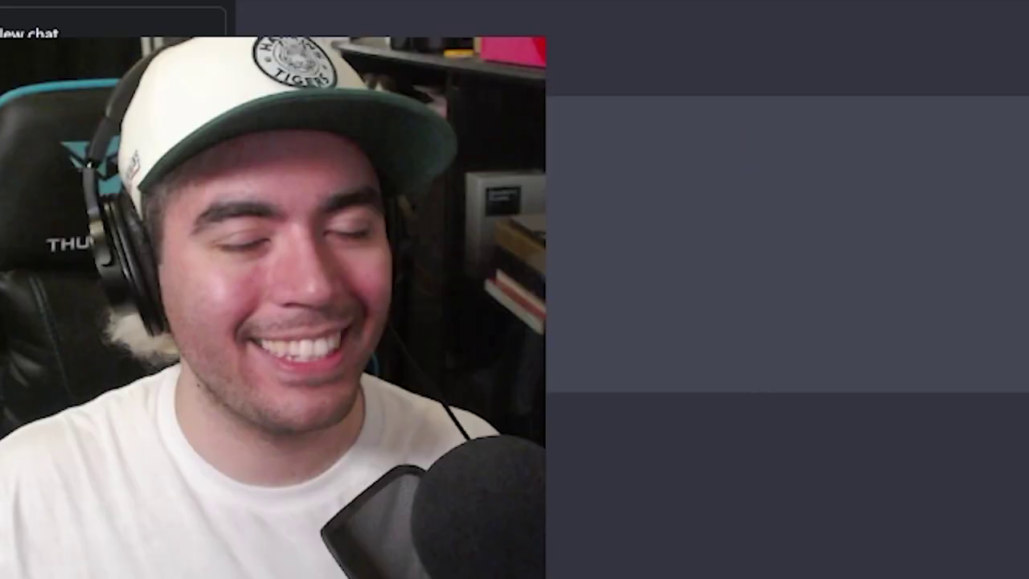
Step: Switch to the Photoshop poster, paste the generated borzoi paragraph as a text block above the tagline, and reduce its font size
key(alt+Tab)
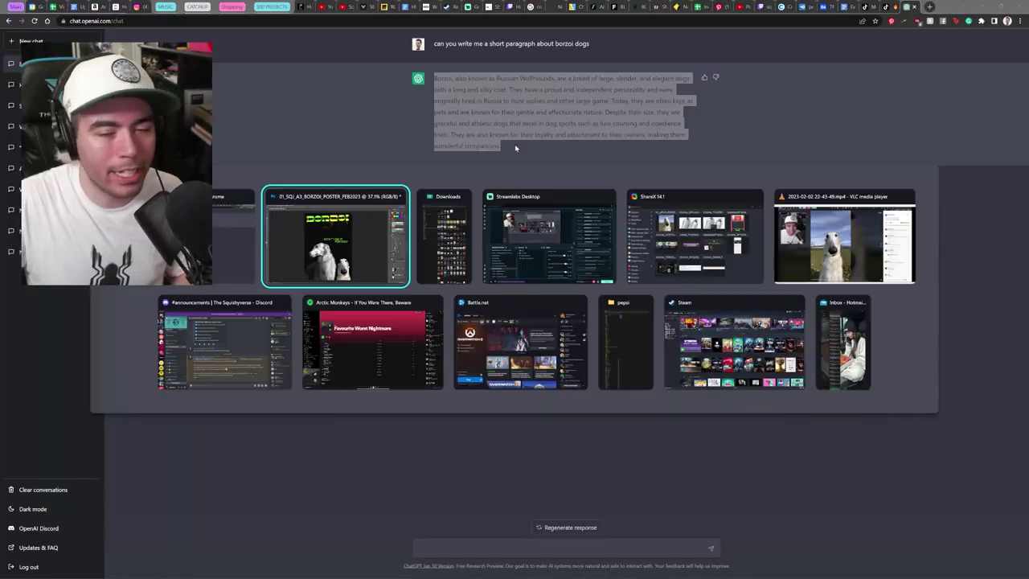
double_click(429, 328)
key(ctrl+a)
key(ctrl+v)
key(ctrl+a)
key(ctrl+shift+comma)
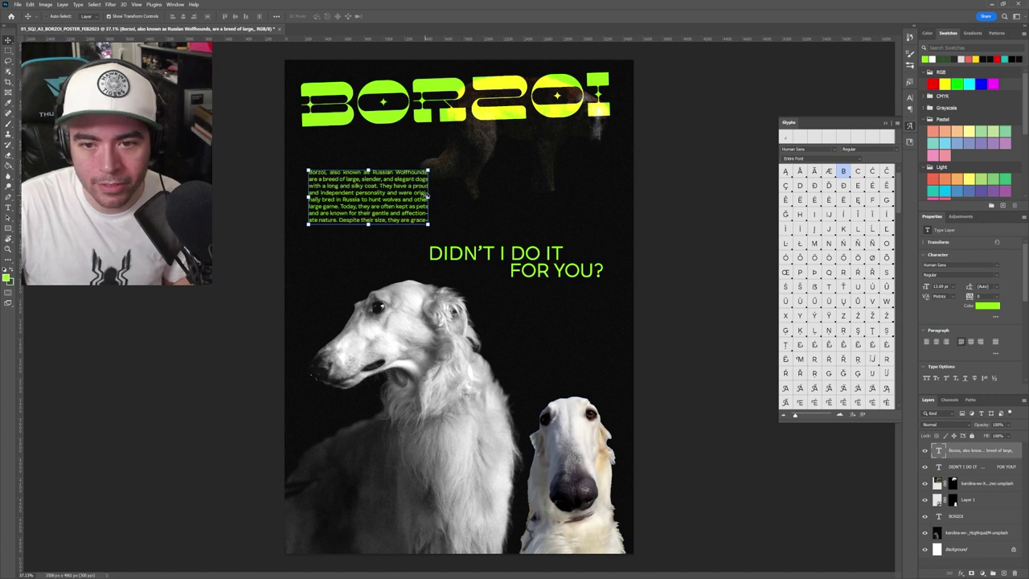
Step: Enlarge the borzoi paragraph block to 17.75 pt text and turn off its hyphenation
drag(428, 196, 466, 197)
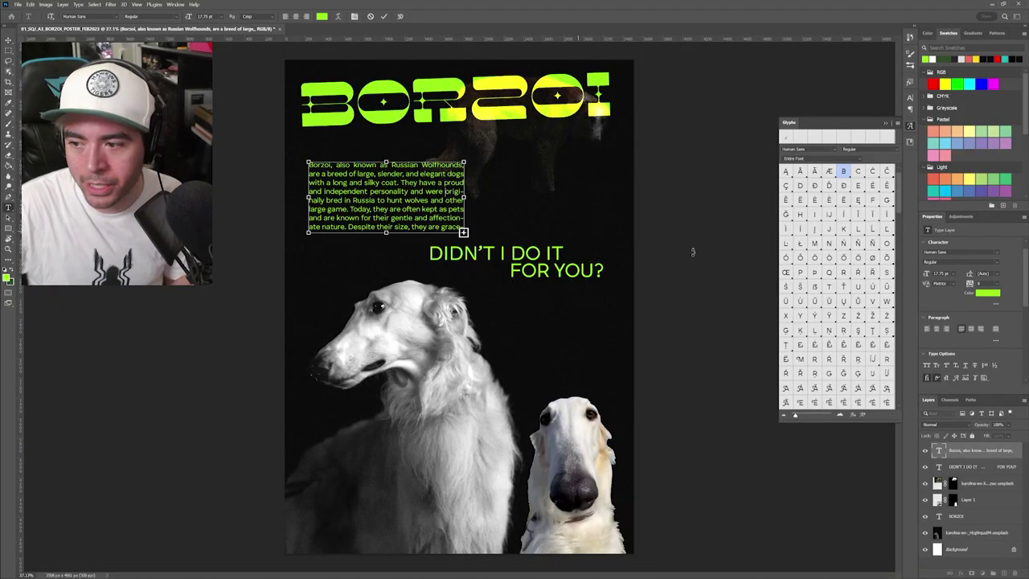
key(ctrl+a)
click(995, 340)
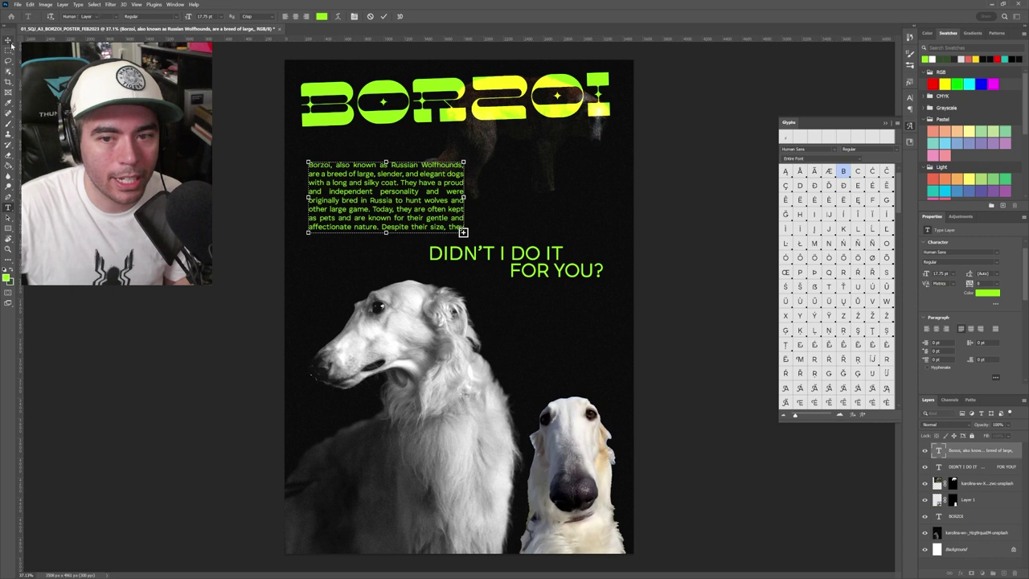
Step: Reposition the borzoi paragraph block in the space below the BORZOI title
click(9, 40)
drag(341, 178, 362, 164)
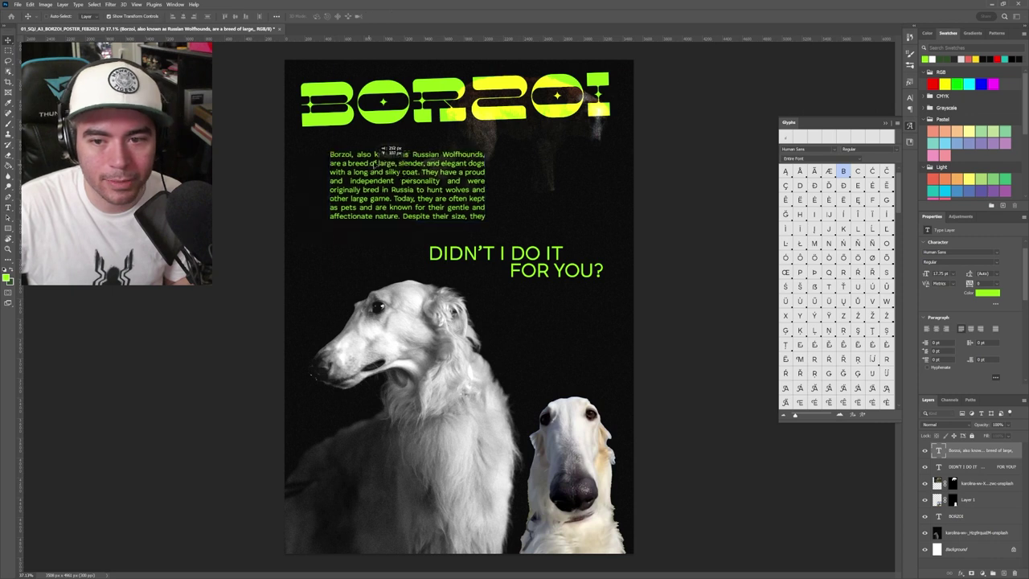
drag(371, 178, 439, 294)
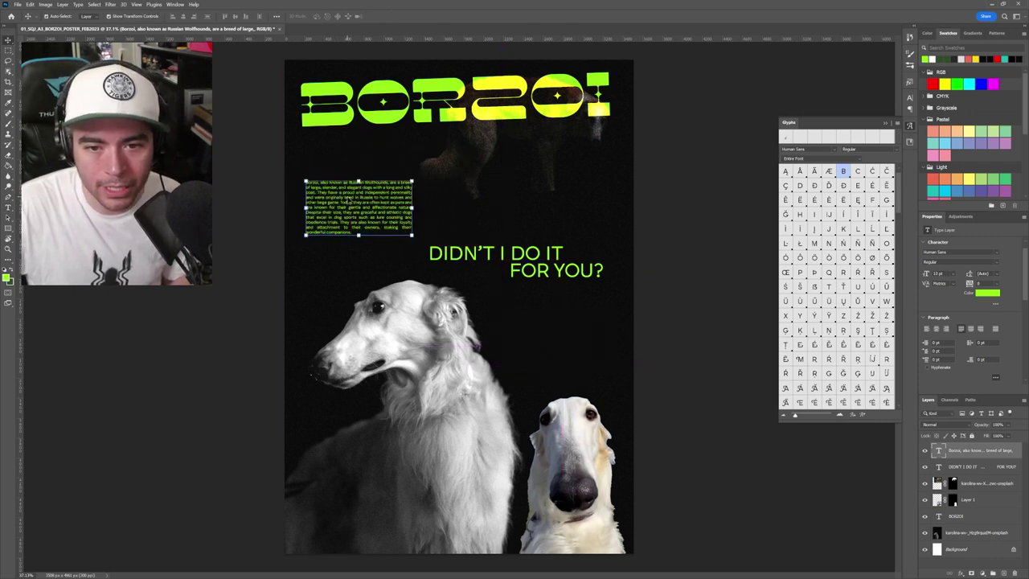
Step: Remove the text from "Today, they are often kept" onward from the first paragraph block and shift the block
scroll(348, 201, up, 6)
key(t)
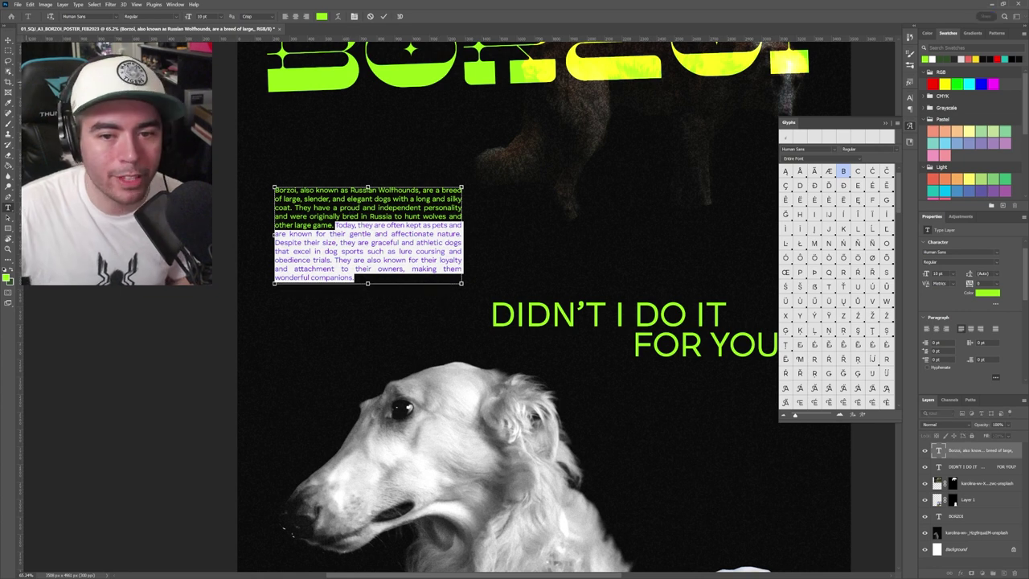
key(BackSpace)
click(9, 51)
key(v)
drag(322, 200, 300, 279)
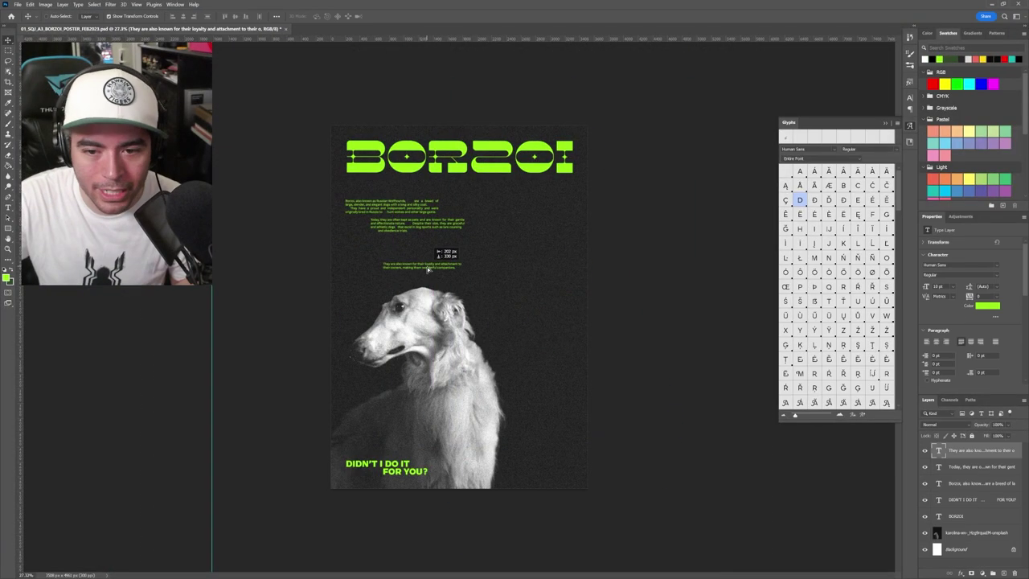
Step: Place the "They are also known" block just below the second paragraph and shift the paragraph blocks sideways together
drag(428, 270, 403, 246)
ctrl+shift+click(431, 227)
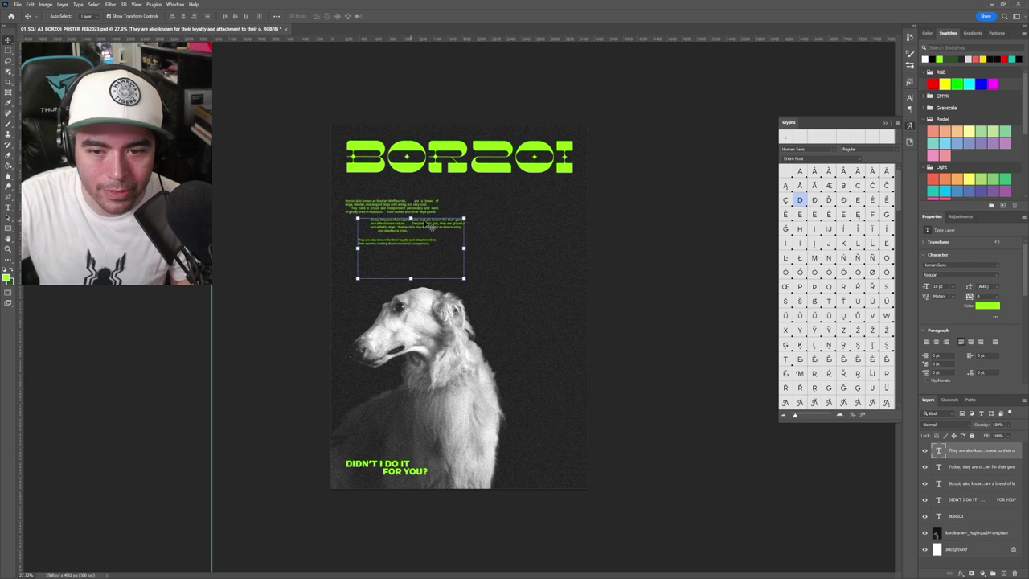
ctrl+shift+click(410, 206)
mouse_move(409, 206)
mouse_down()
mouse_move(512, 322)
mouse_move(474, 266)
mouse_move(515, 305)
mouse_move(482, 209)
mouse_up()
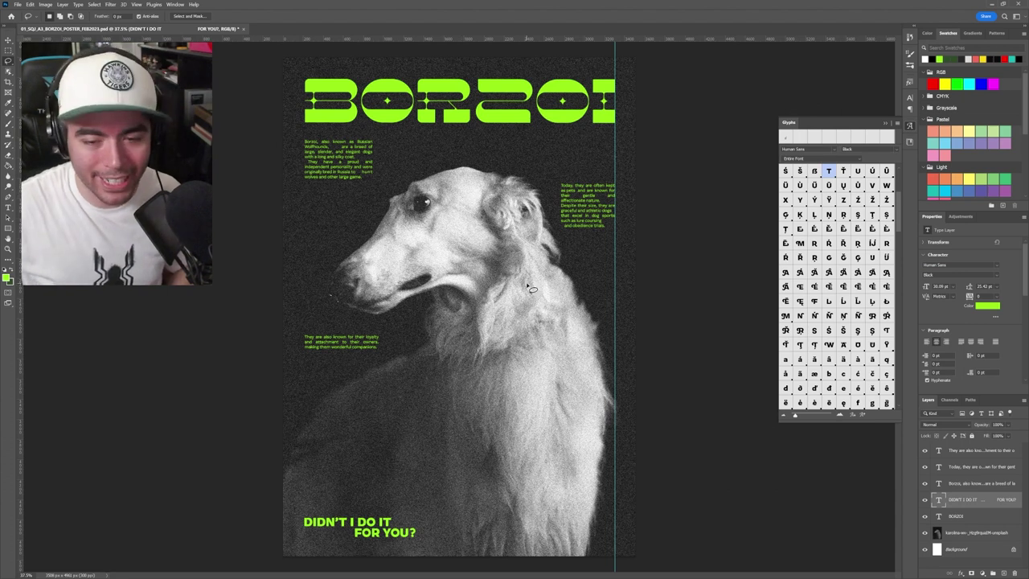
Step: Paste the outlined star sparkle graphic onto the poster and move it away from the second paragraph toward the lower part
key(ctrl+v)
drag(471, 287, 422, 390)
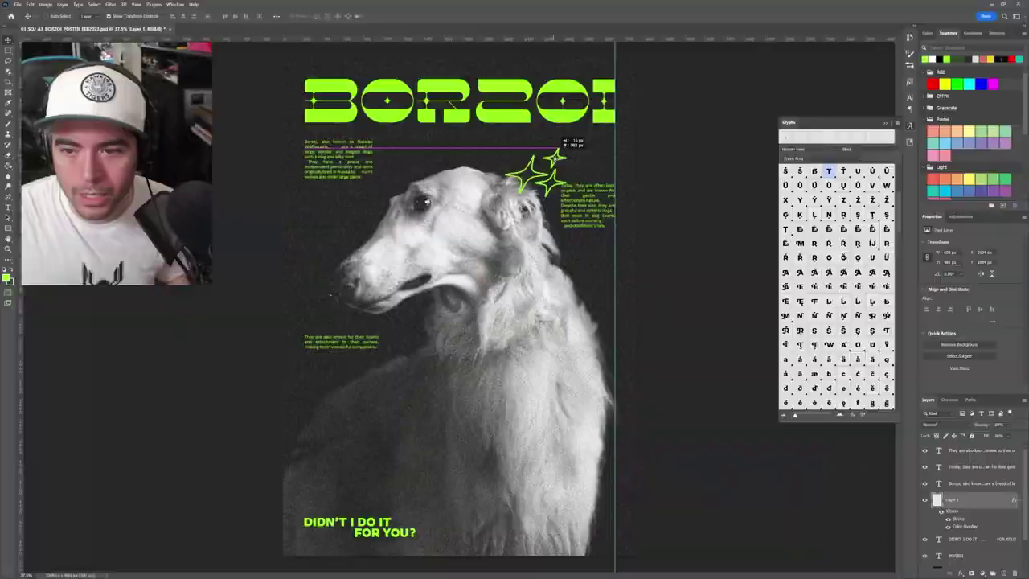
drag(547, 166, 391, 415)
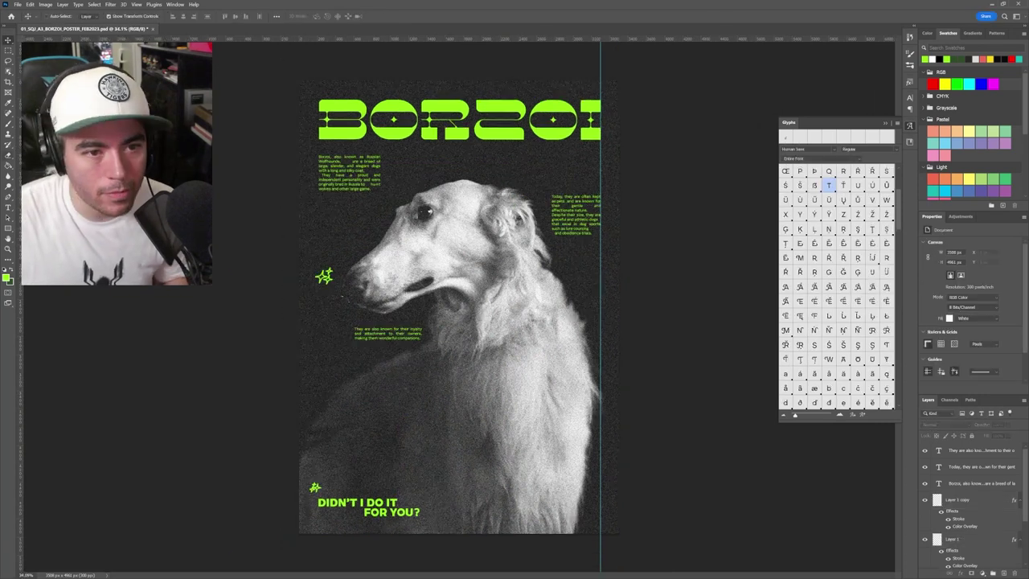
Step: Draw a straight line from the first paragraph to the second, undo the stray extra line, and move the vertical guide off the poster
click(8, 230)
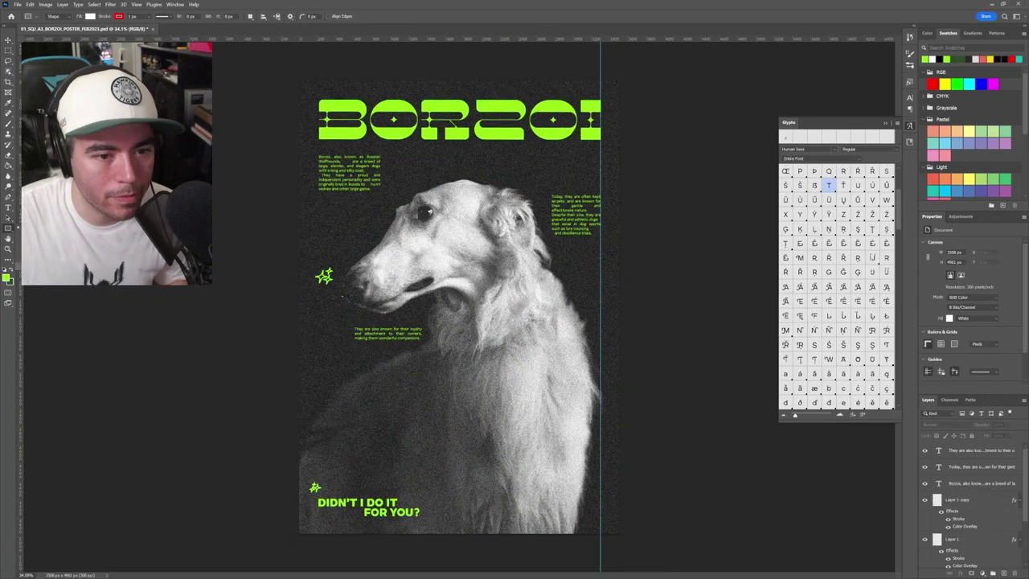
click(32, 258)
drag(390, 167, 540, 197)
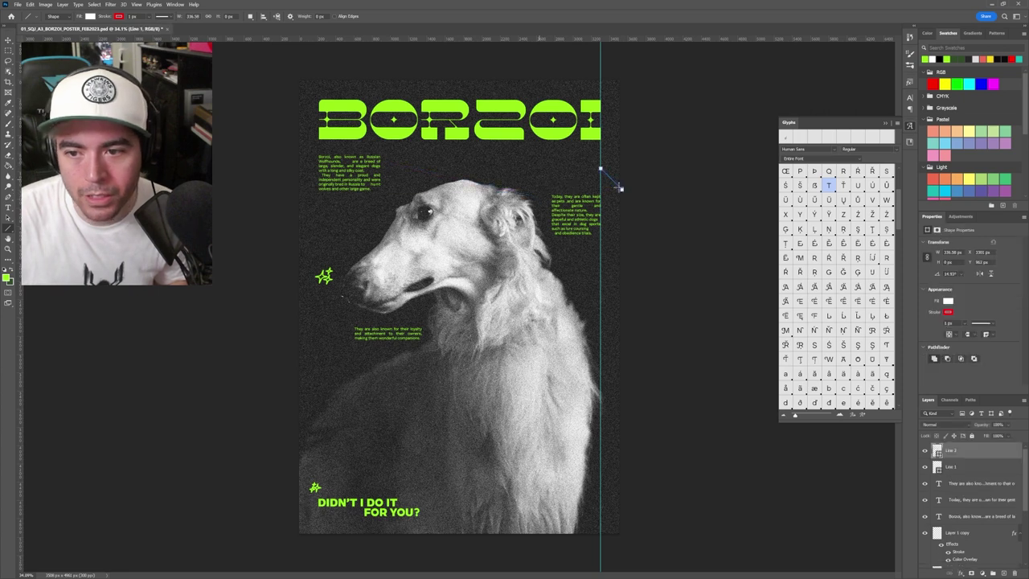
key(ctrl+z)
key(v)
drag(601, 62, 127, 94)
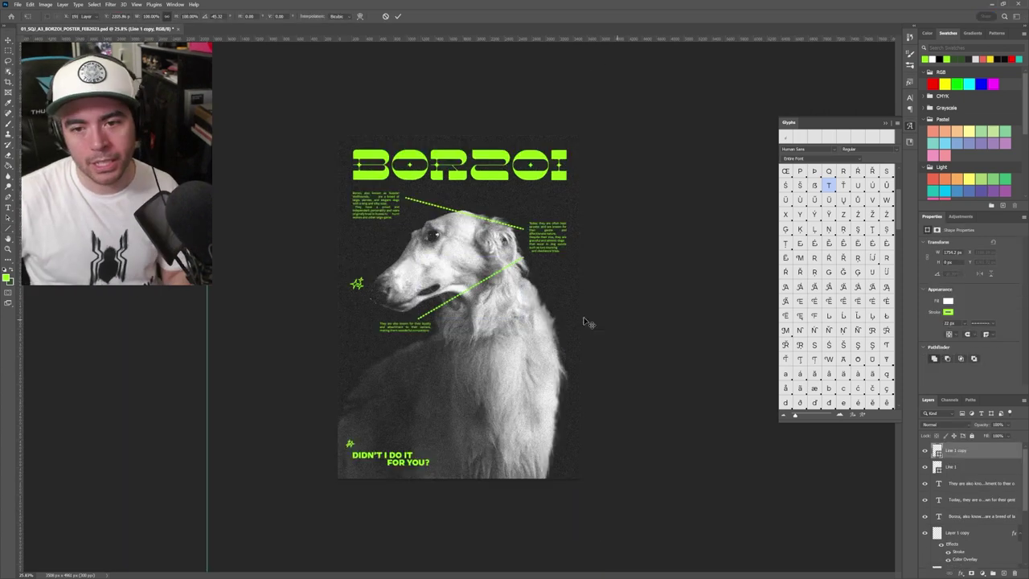
Step: Move the sparkle graphic beside the dog's snout down to just above the "They are also known" paragraph
ctrl+click(588, 324)
scroll(439, 303, up, 2)
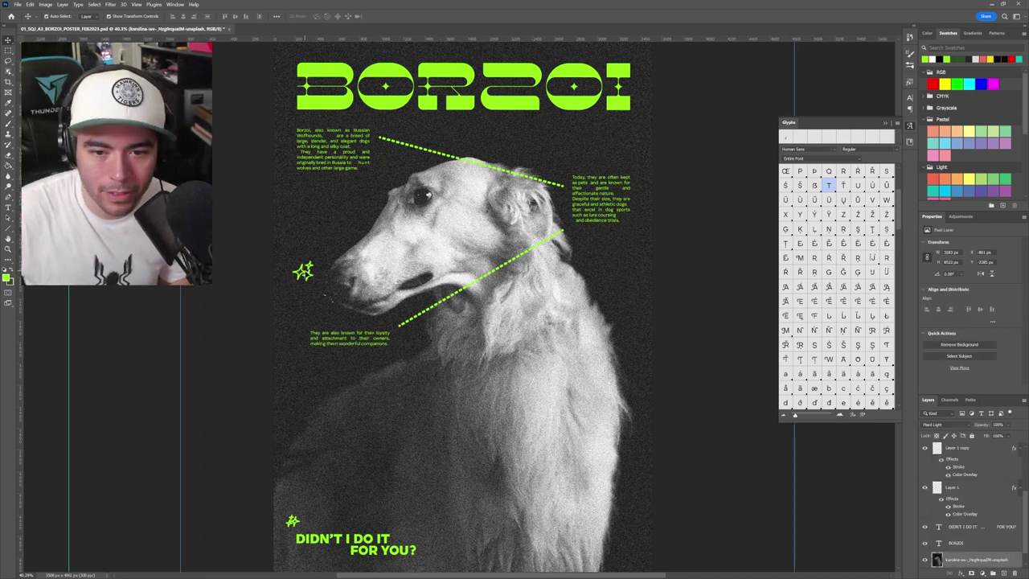
ctrl+click(304, 272)
drag(303, 271, 299, 320)
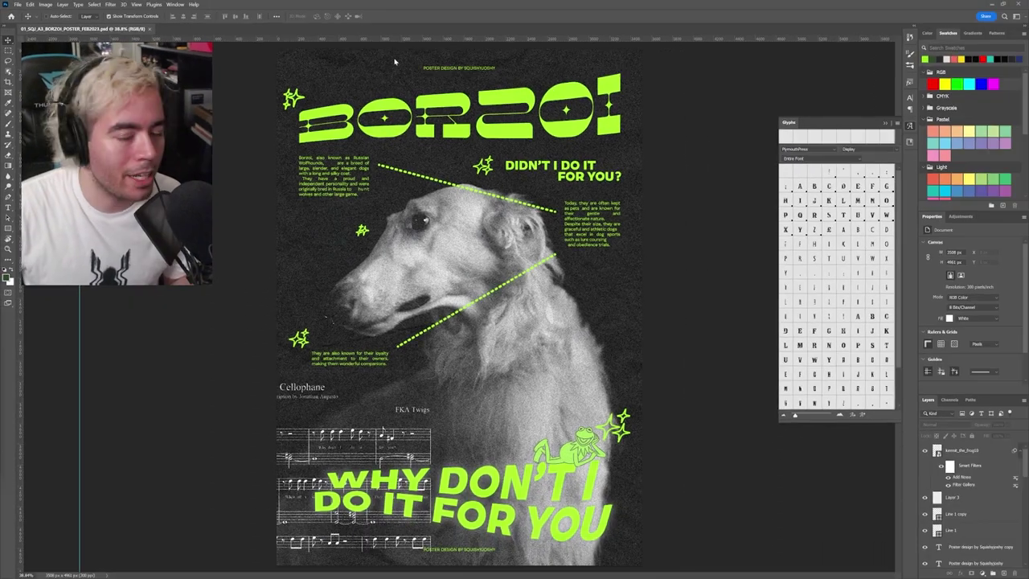
key(m)
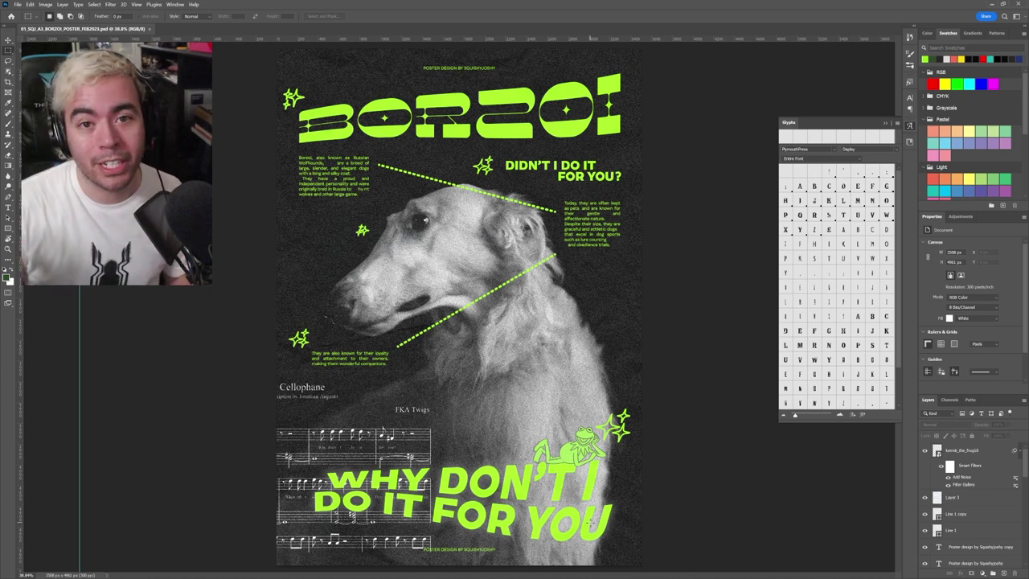
mouse_move(698, 575)
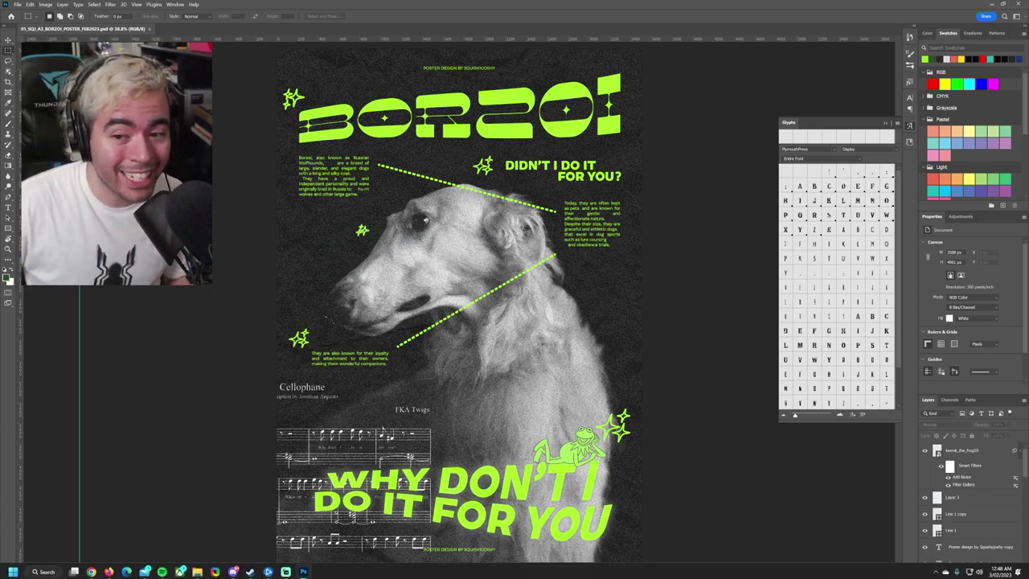